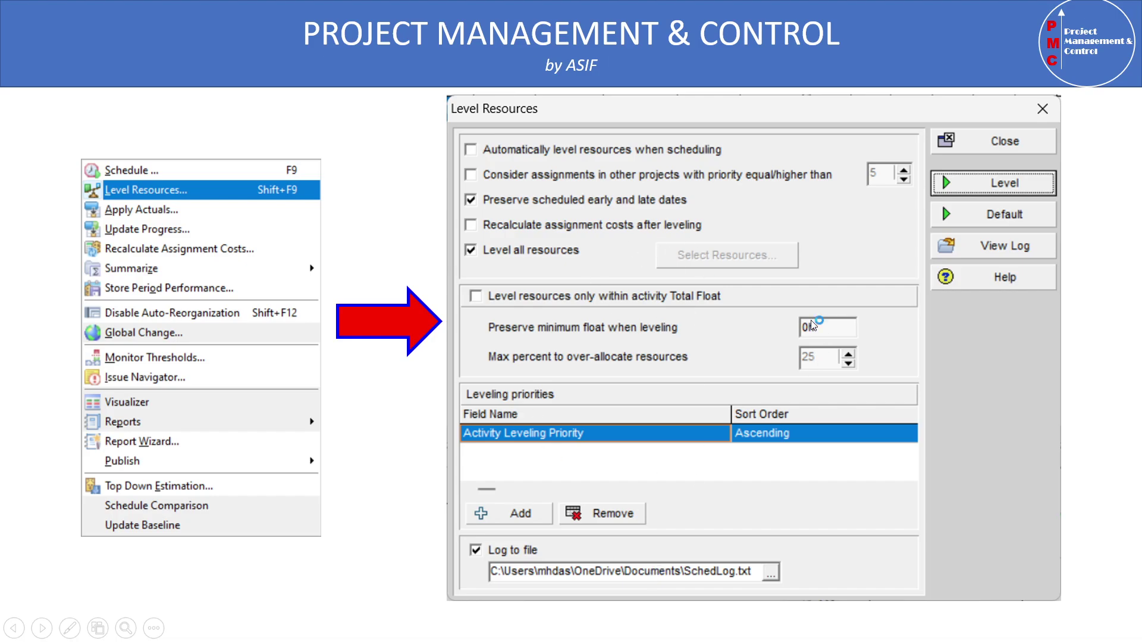
# - Advance the slideshow past the overallocation histogram slide to 'Let's start in Primavera P6'
pyautogui.click(848, 355)
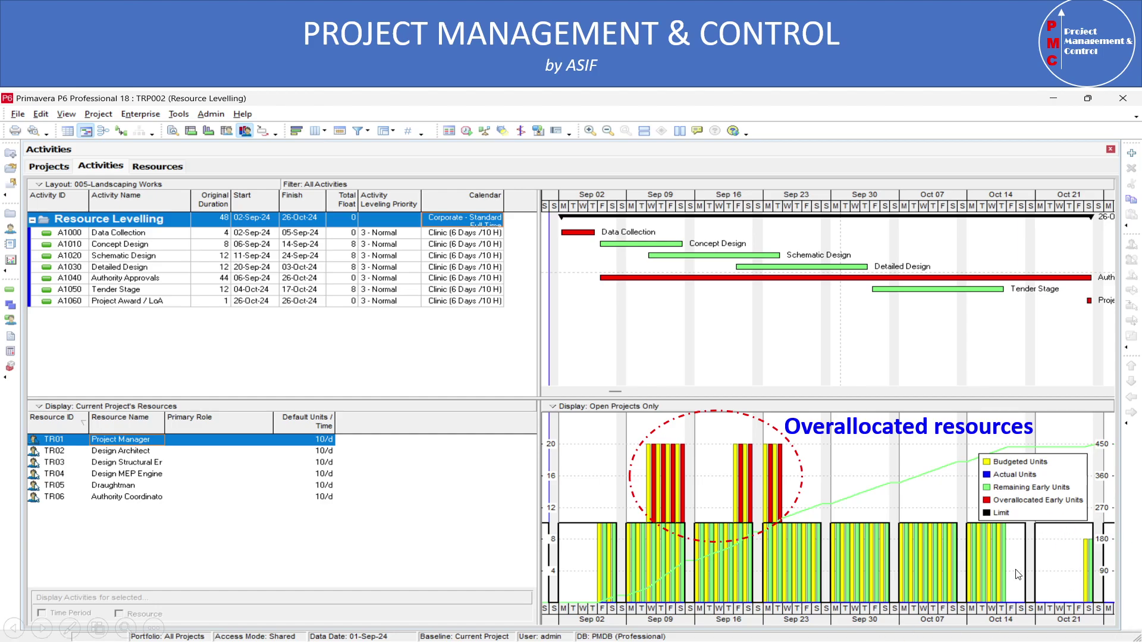
pyautogui.click(972, 589)
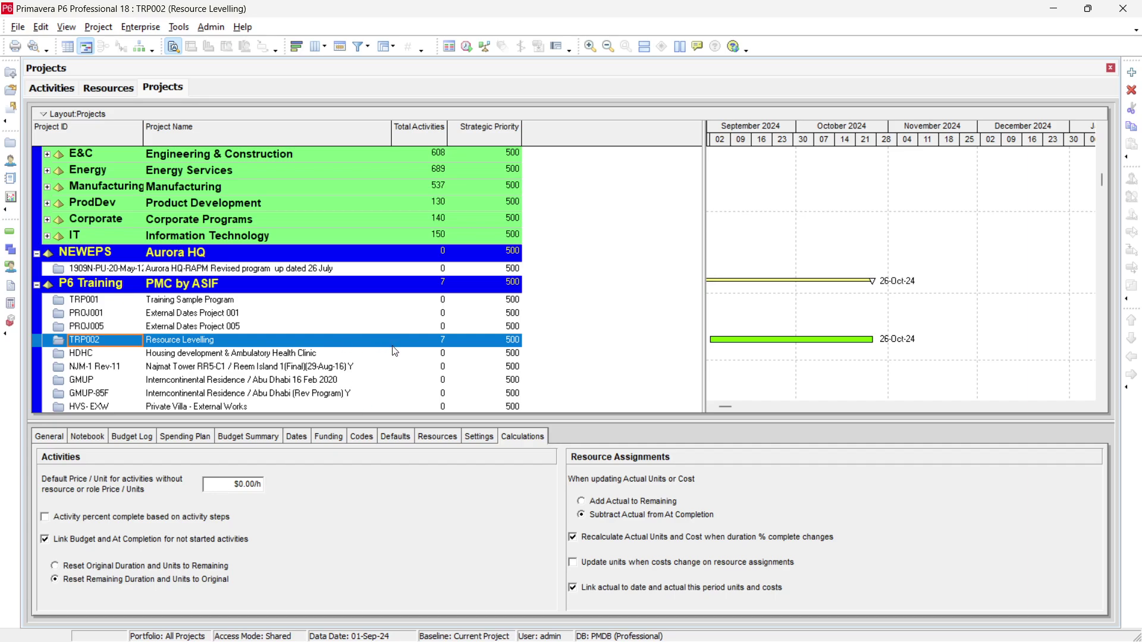
# - Show the Projects window's column layout choices: Size, Responsible Manager, Dates, Customize
pyautogui.scroll(-1, 381, 348)
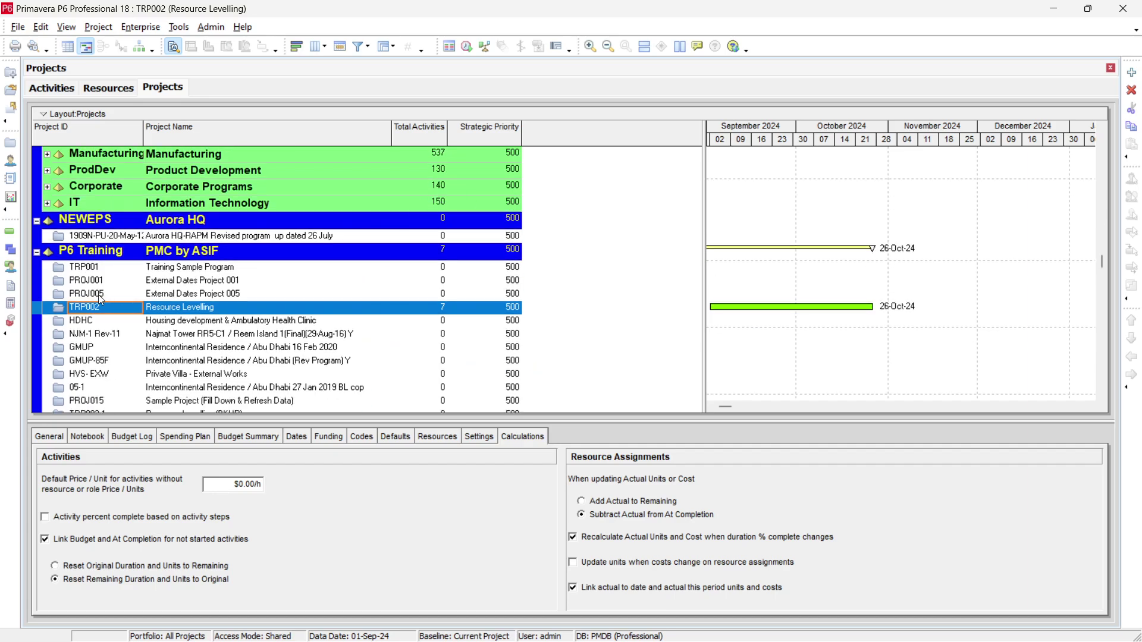
pyautogui.scroll(1, 98, 295)
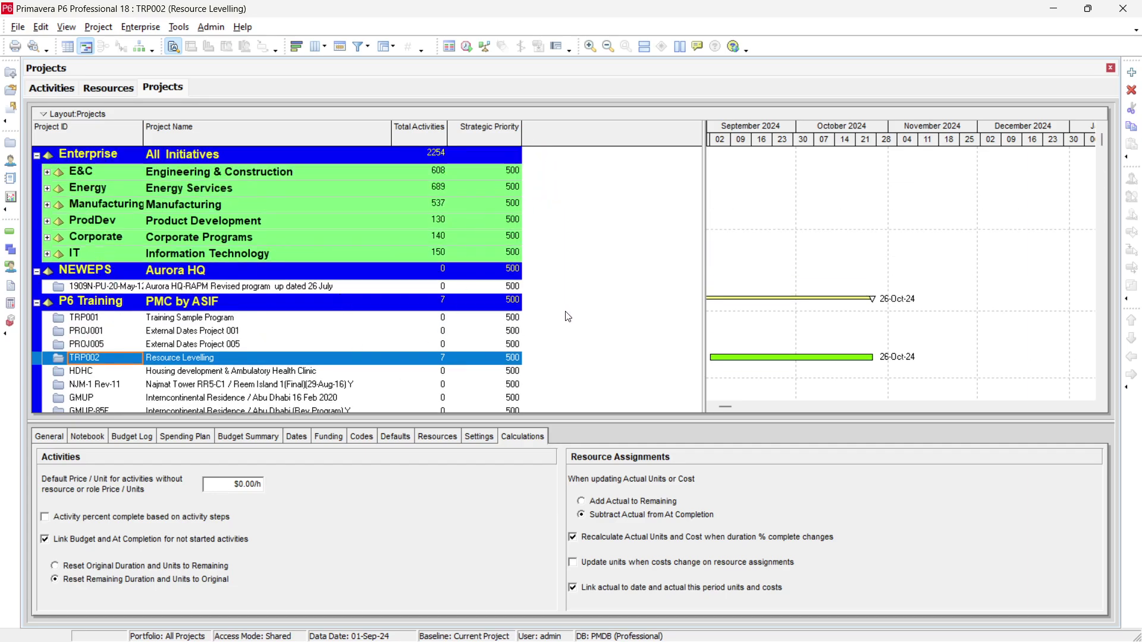
pyautogui.click(316, 48)
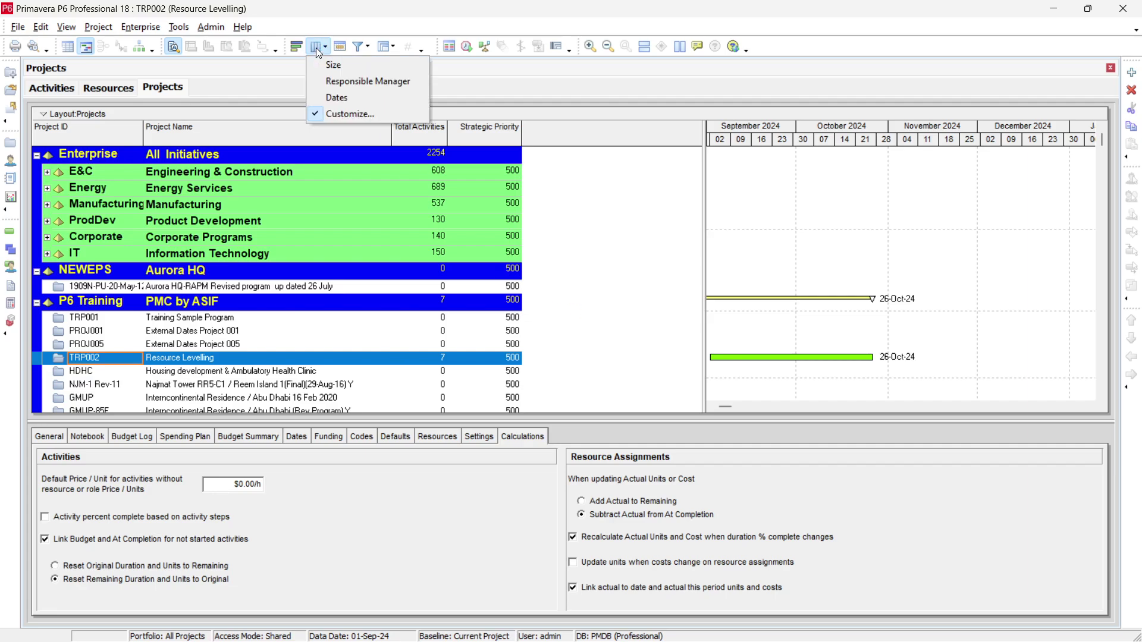
# - Add the General group's Project Leveling Priority column to the projects list, showing TRP002 at 10
pyautogui.click(352, 118)
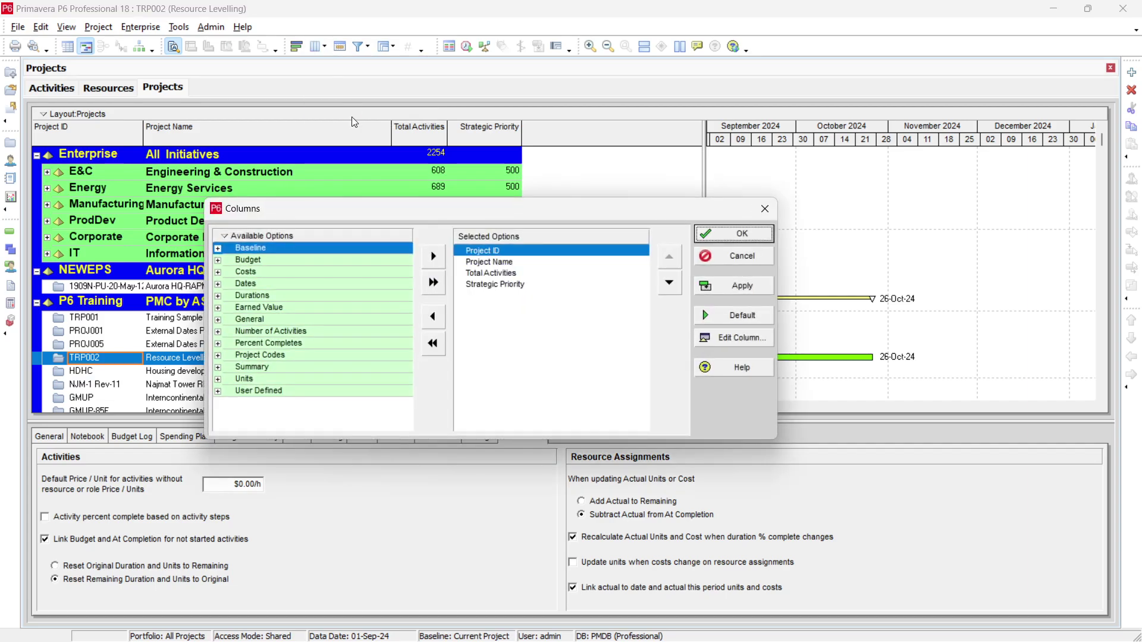
pyautogui.click(219, 320)
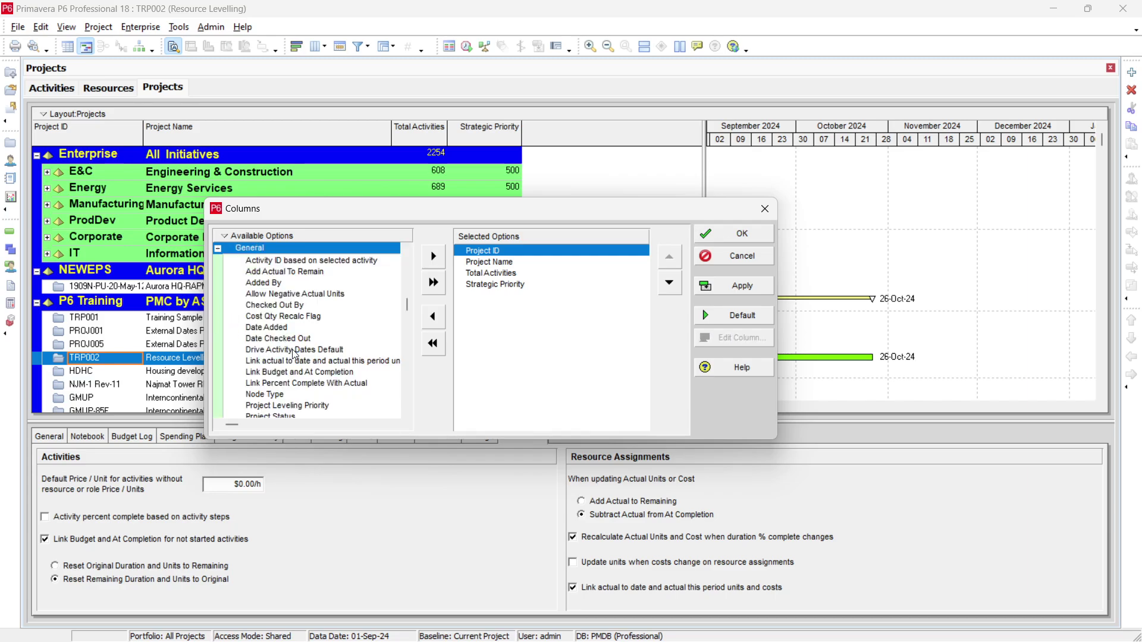
pyautogui.click(290, 407)
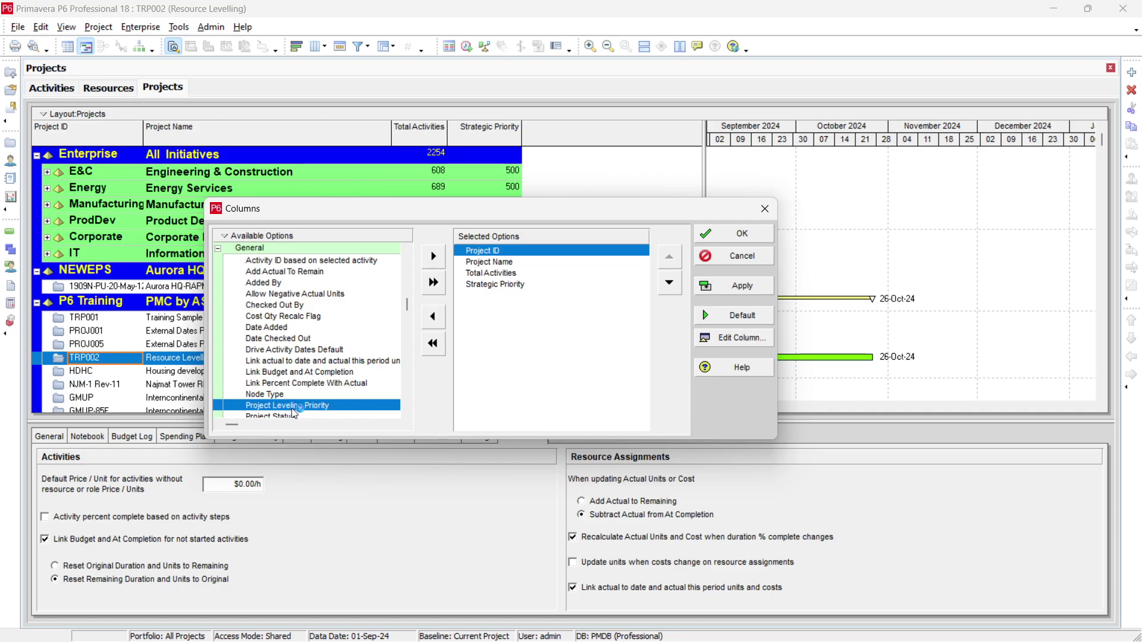
pyautogui.rightClick(229, 243)
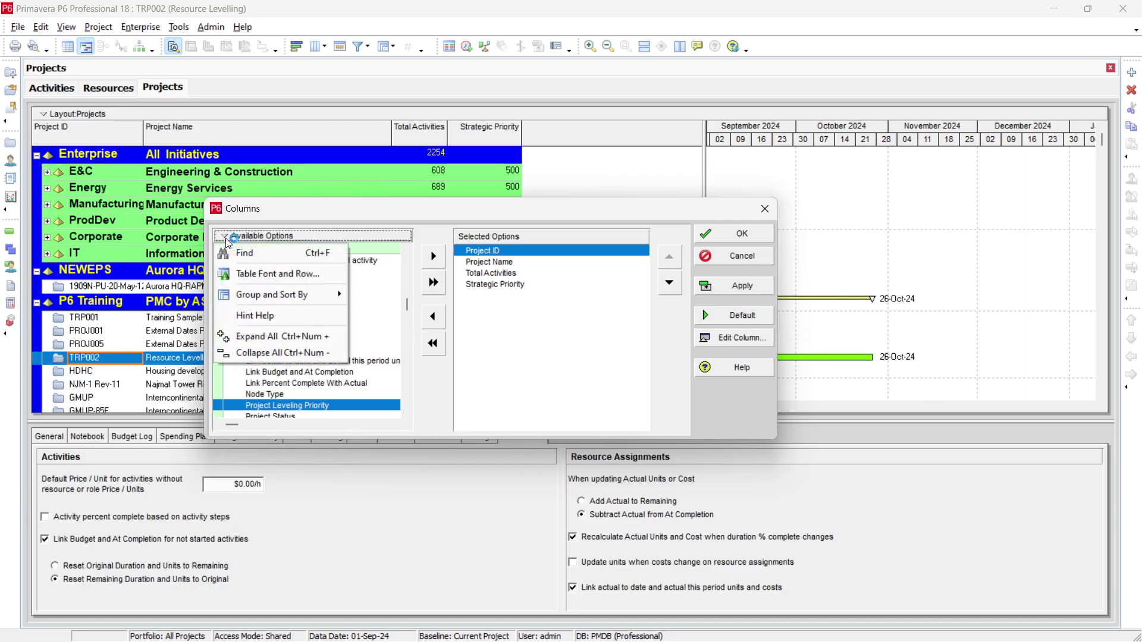
pyautogui.click(249, 253)
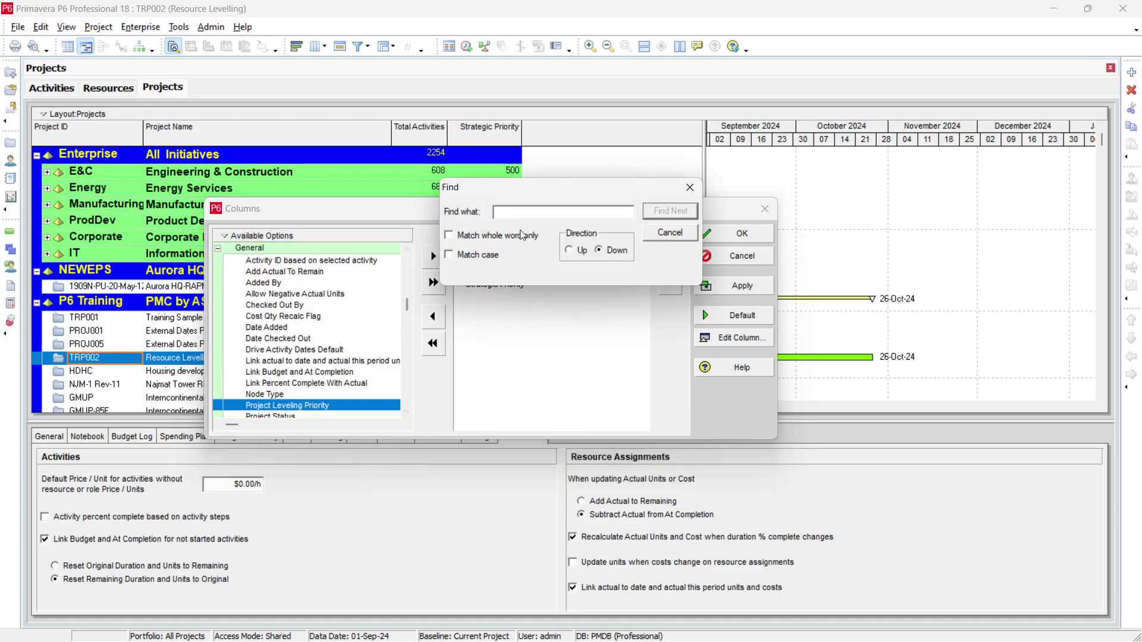
pyautogui.click(670, 232)
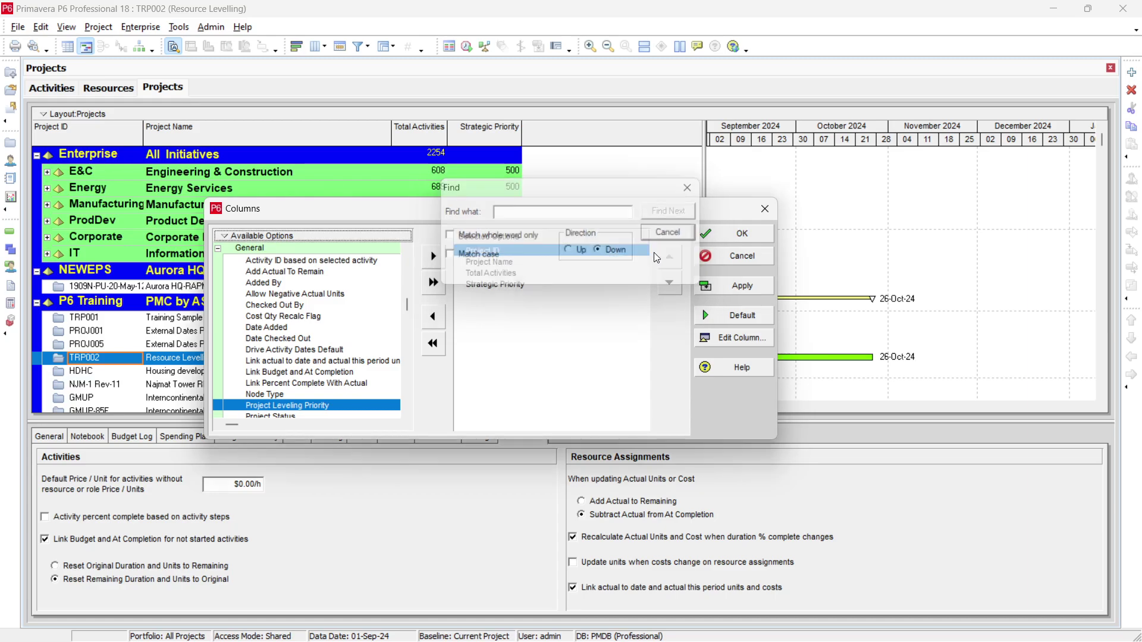
pyautogui.click(433, 282)
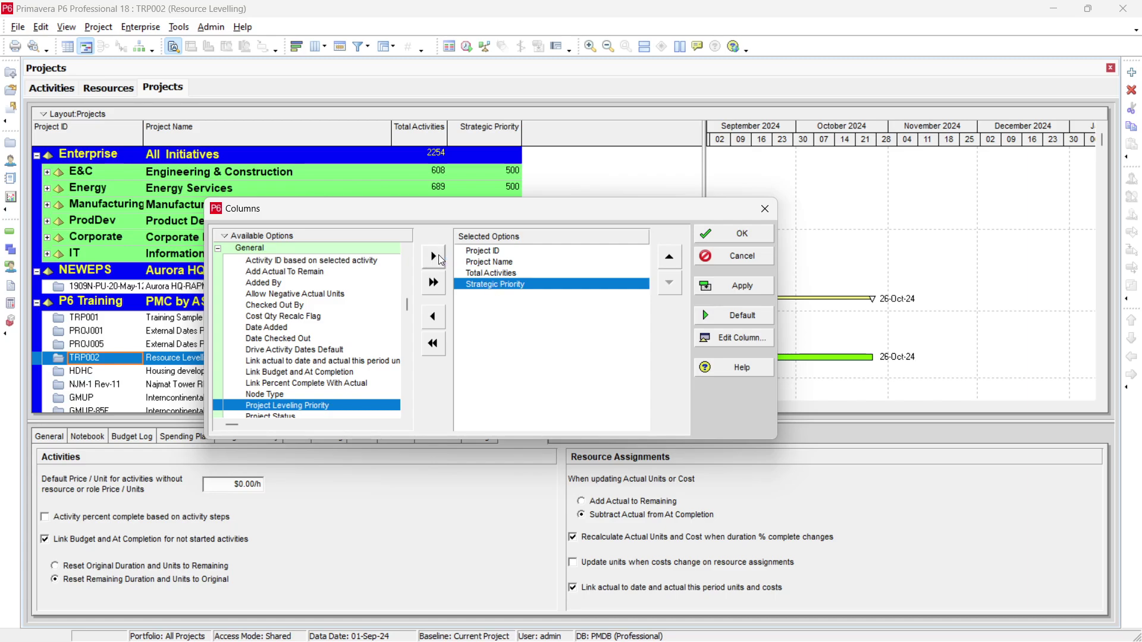
pyautogui.click(751, 290)
pyautogui.click(755, 250)
pyautogui.scroll(-2, 532, 353)
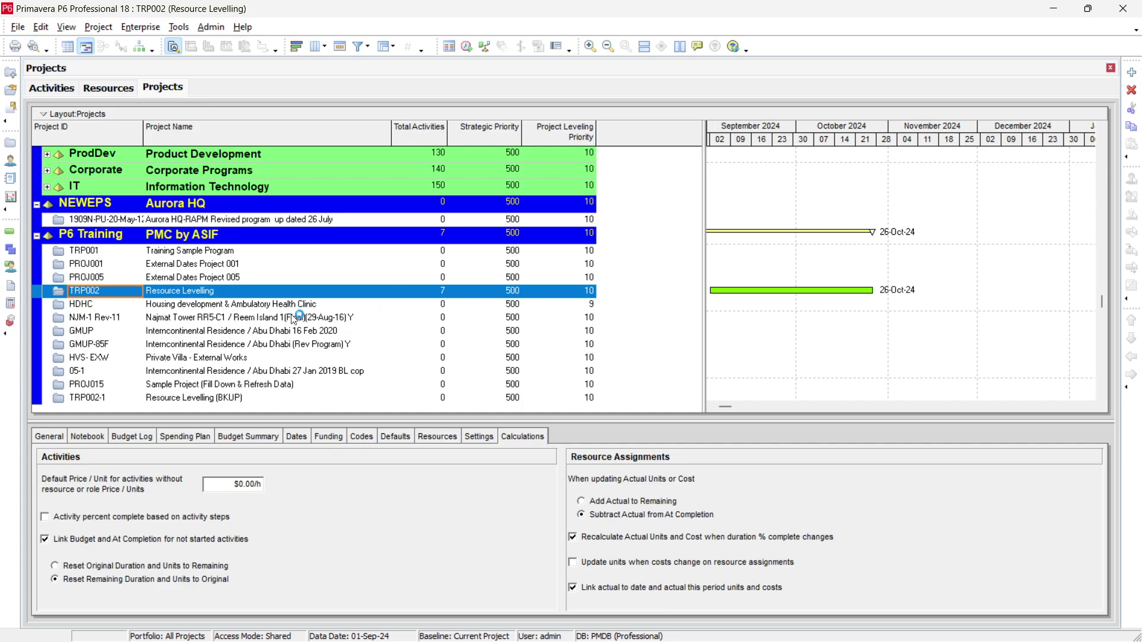
pyautogui.rightClick(238, 292)
# - Open TRP002 and reposition the Activity Leveling Priority column directly after Total Float
pyautogui.click(286, 282)
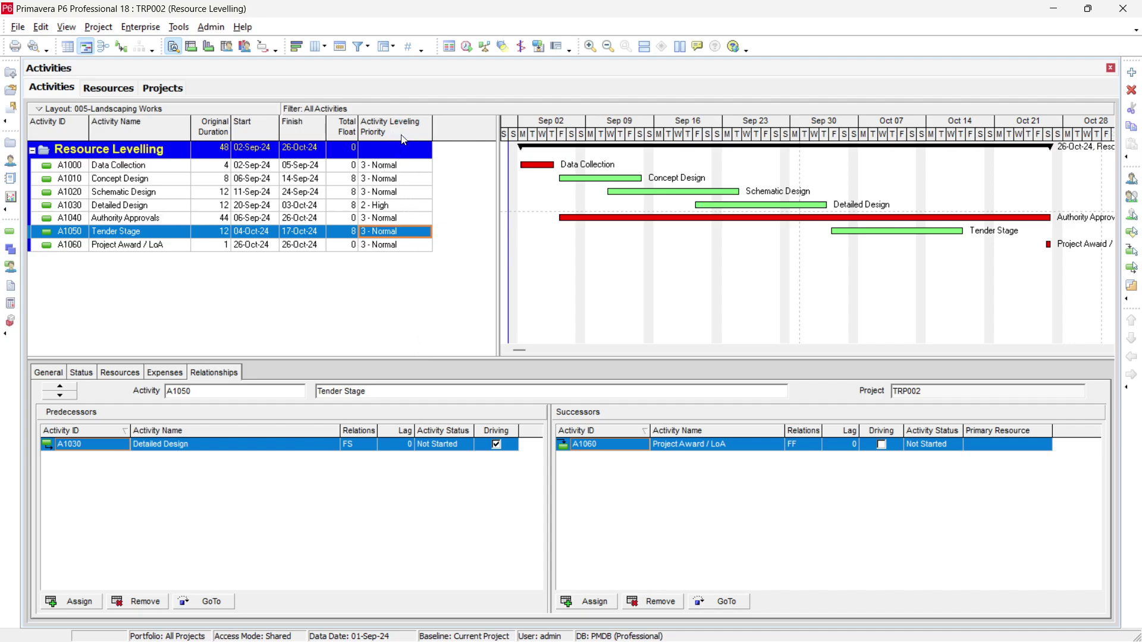
pyautogui.click(317, 46)
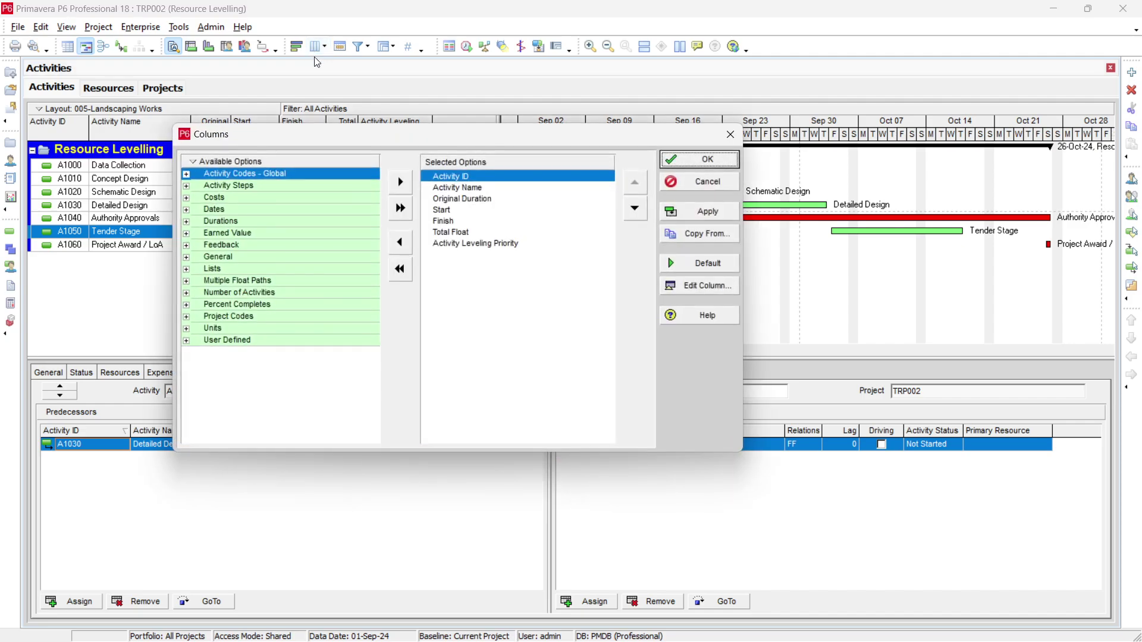
pyautogui.click(462, 244)
pyautogui.click(400, 242)
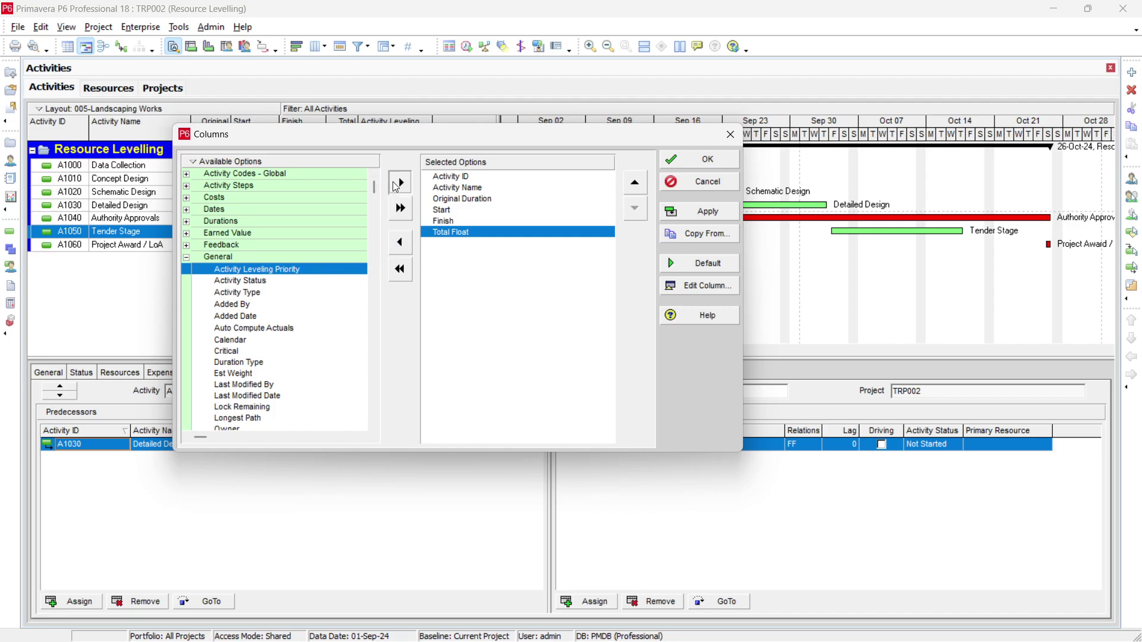
pyautogui.click(400, 182)
pyautogui.click(707, 217)
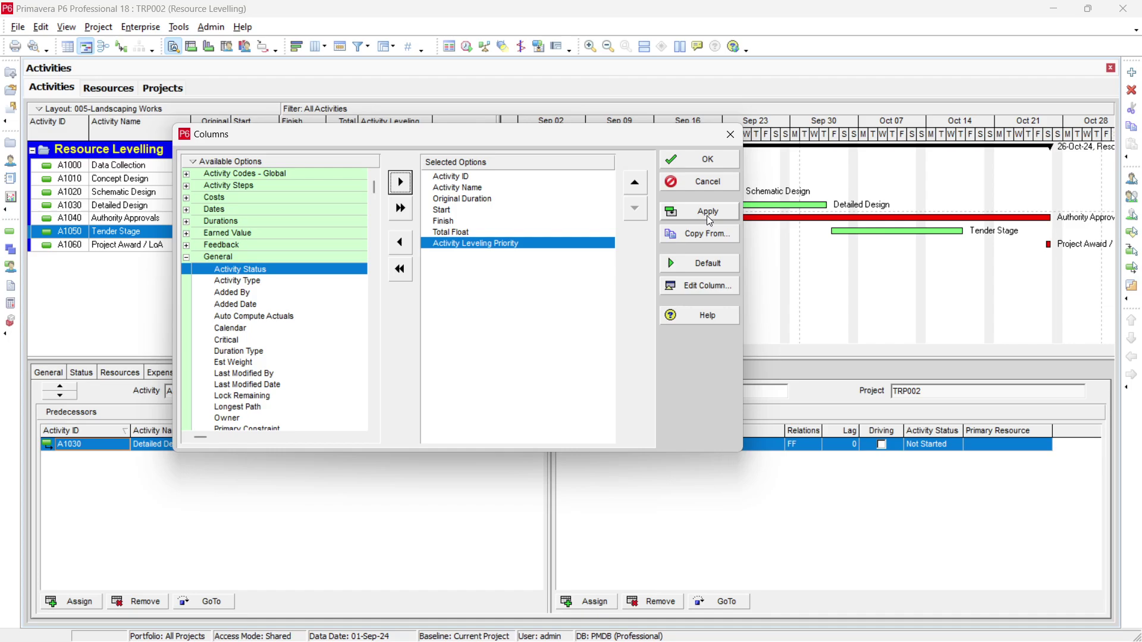
pyautogui.click(707, 159)
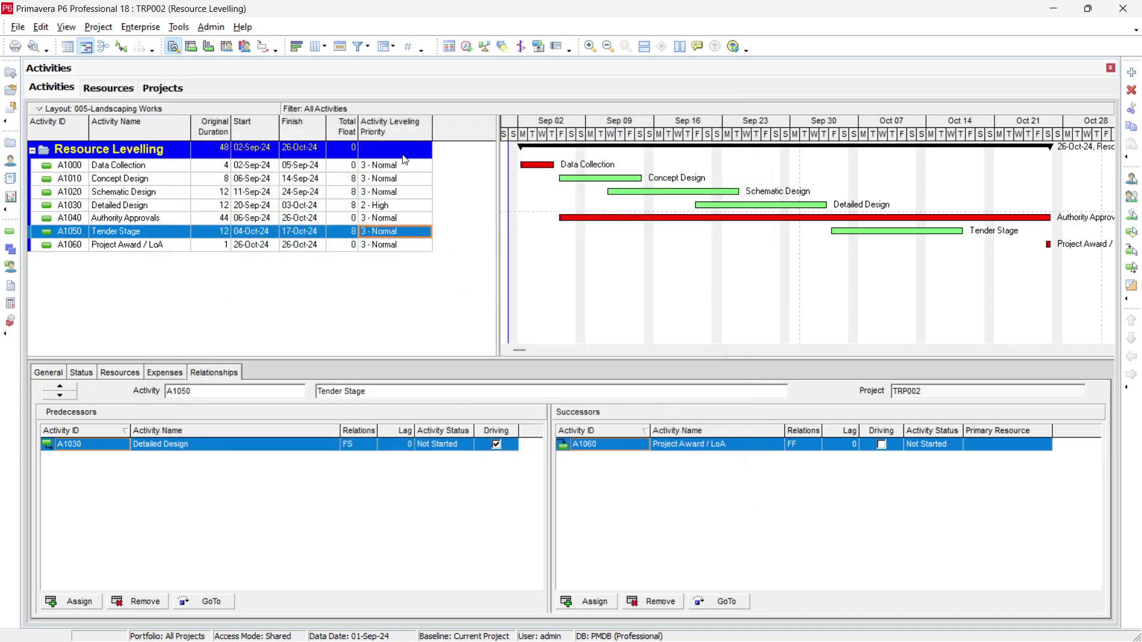
# - Keep A1020 at 3 - Normal and A1030 at 2 - High, then view the Resources list
pyautogui.click(413, 198)
pyautogui.click(413, 198)
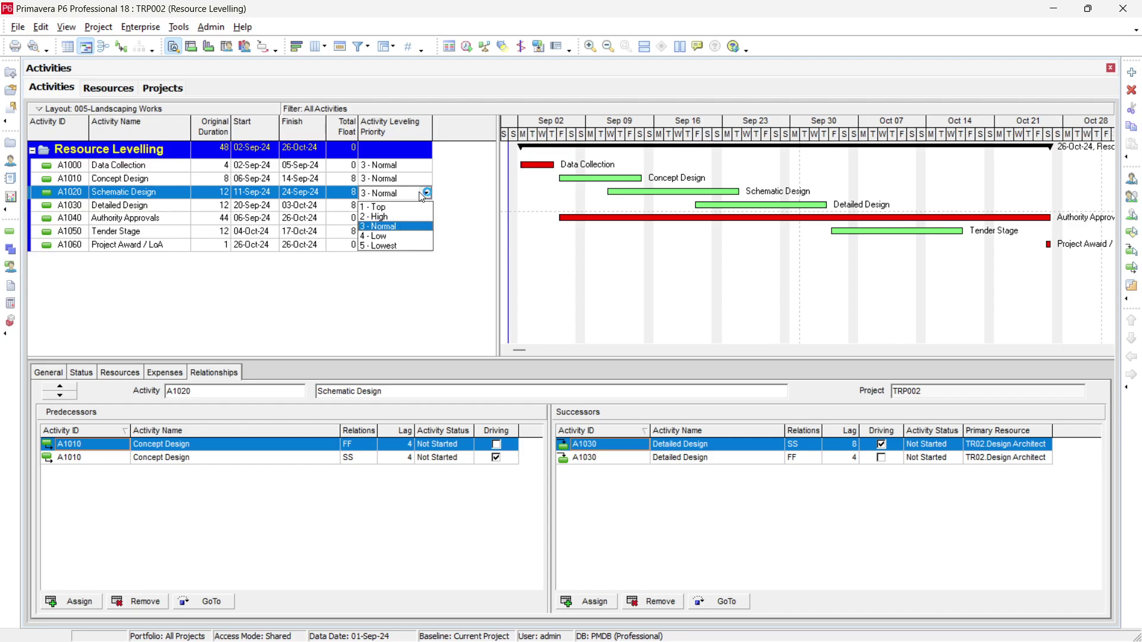
pyautogui.click(424, 193)
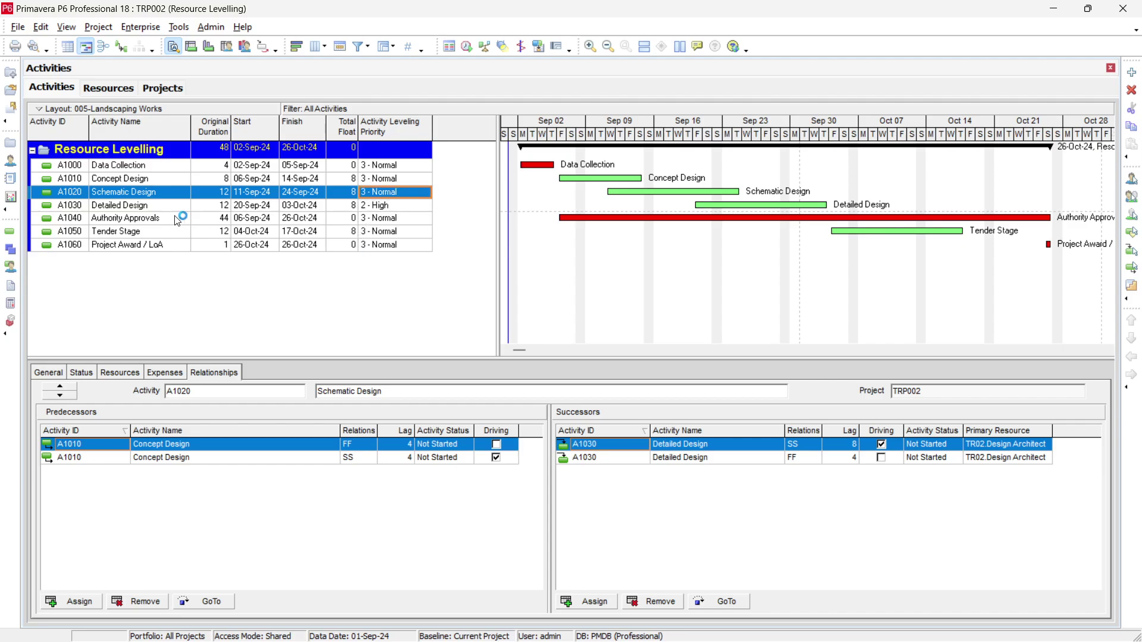
pyautogui.click(405, 206)
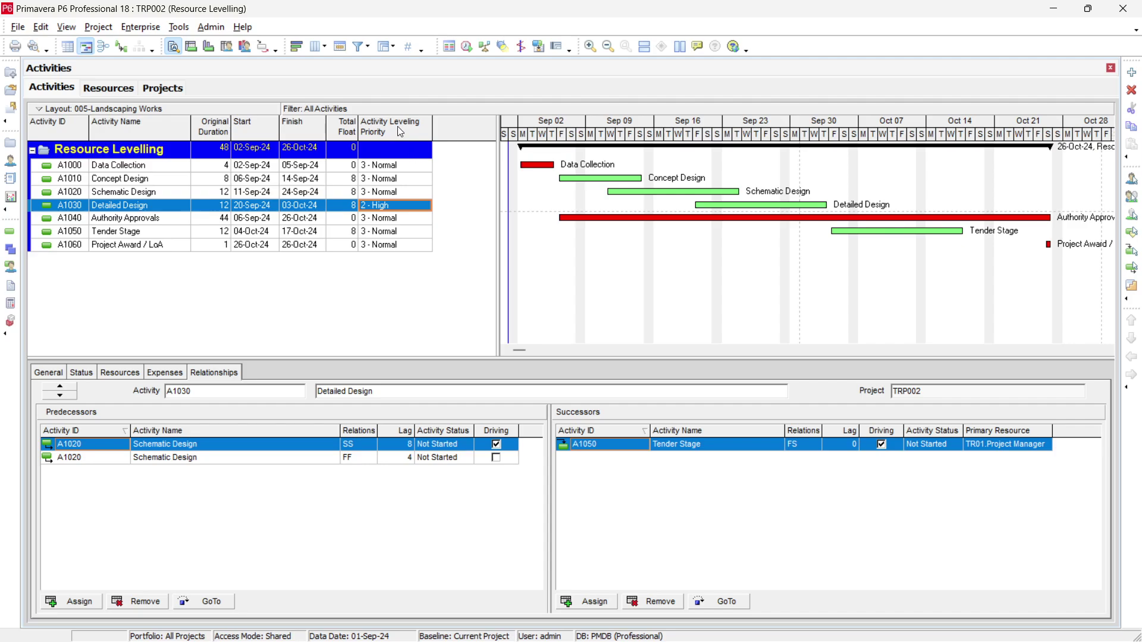
pyautogui.click(11, 161)
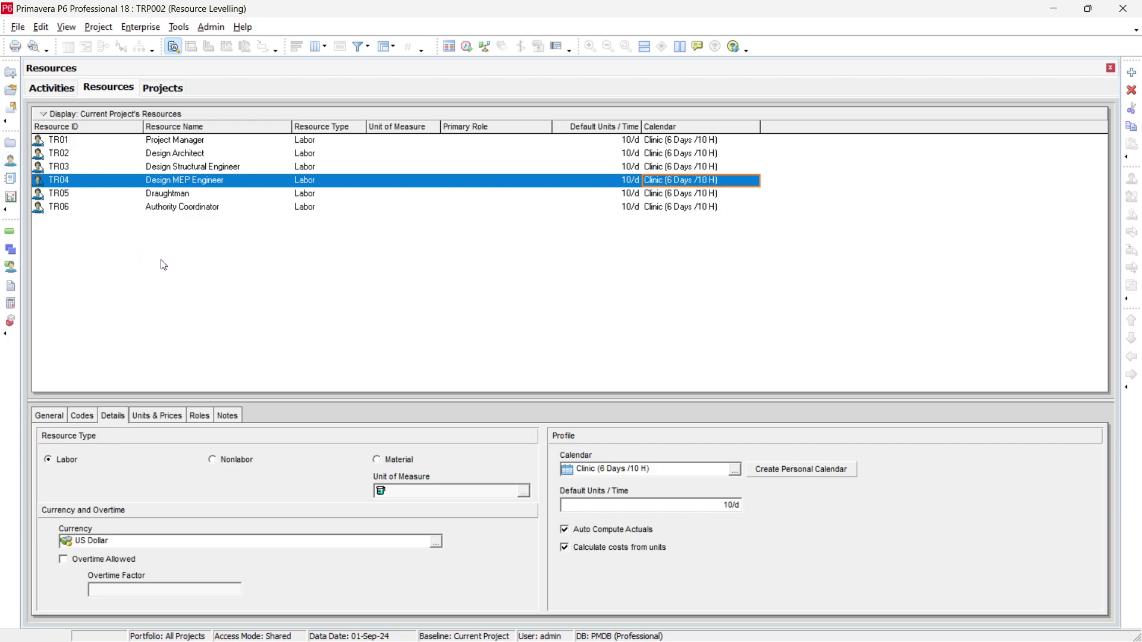
# - Filter resources to All Active, then back to Current Project's TR01–TR06, and return to Activities
pyautogui.click(98, 117)
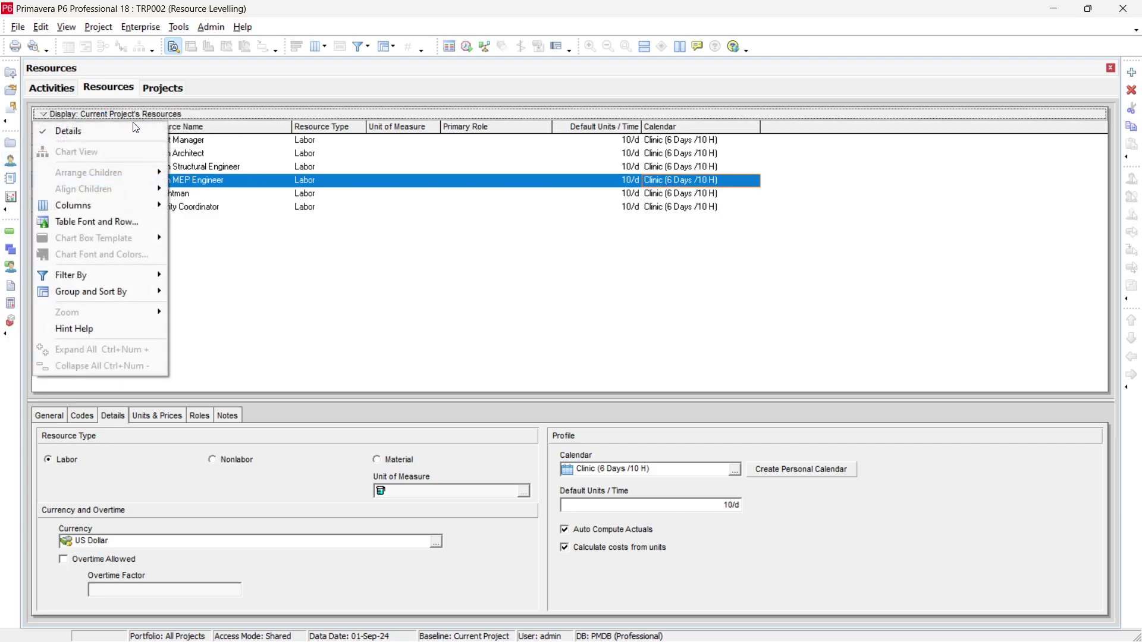
pyautogui.moveTo(79, 273)
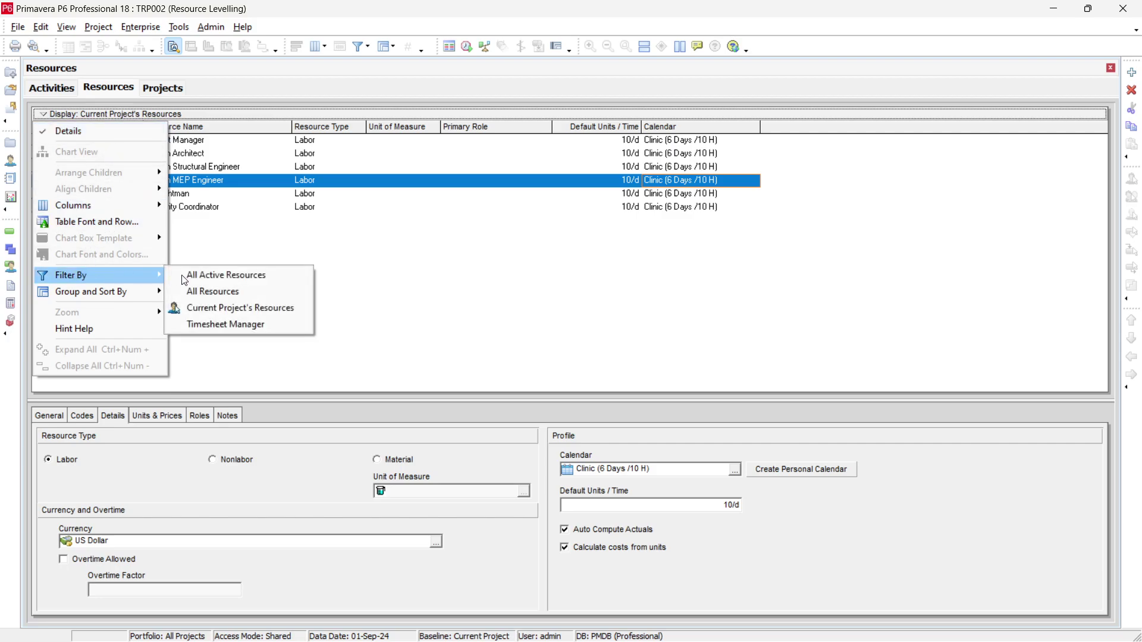
pyautogui.click(216, 277)
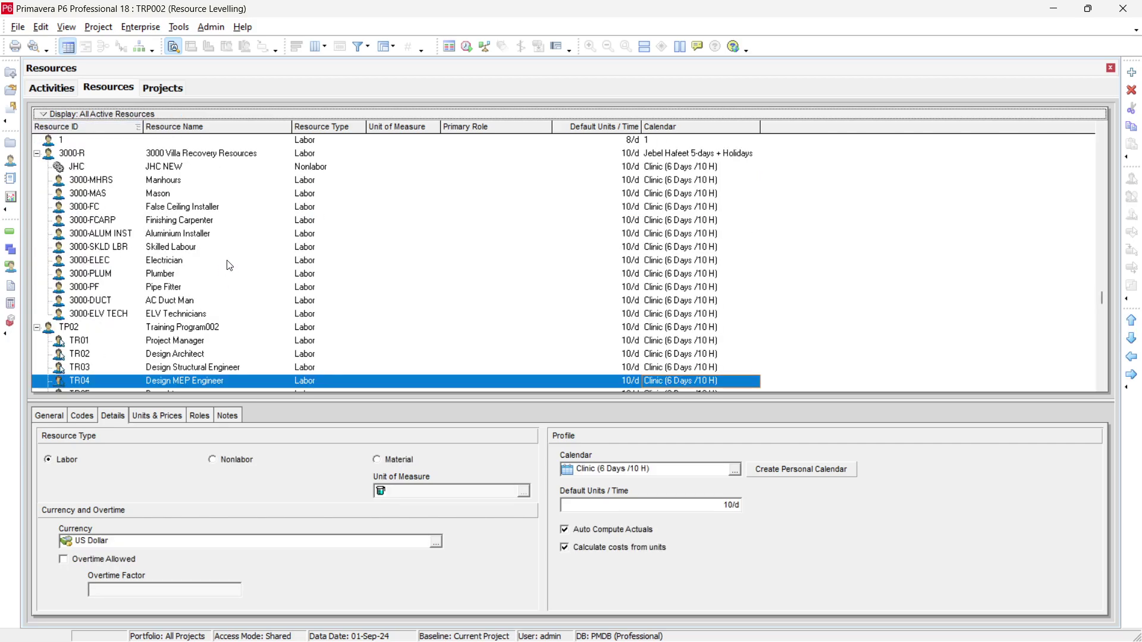
pyautogui.scroll(3, 393, 309)
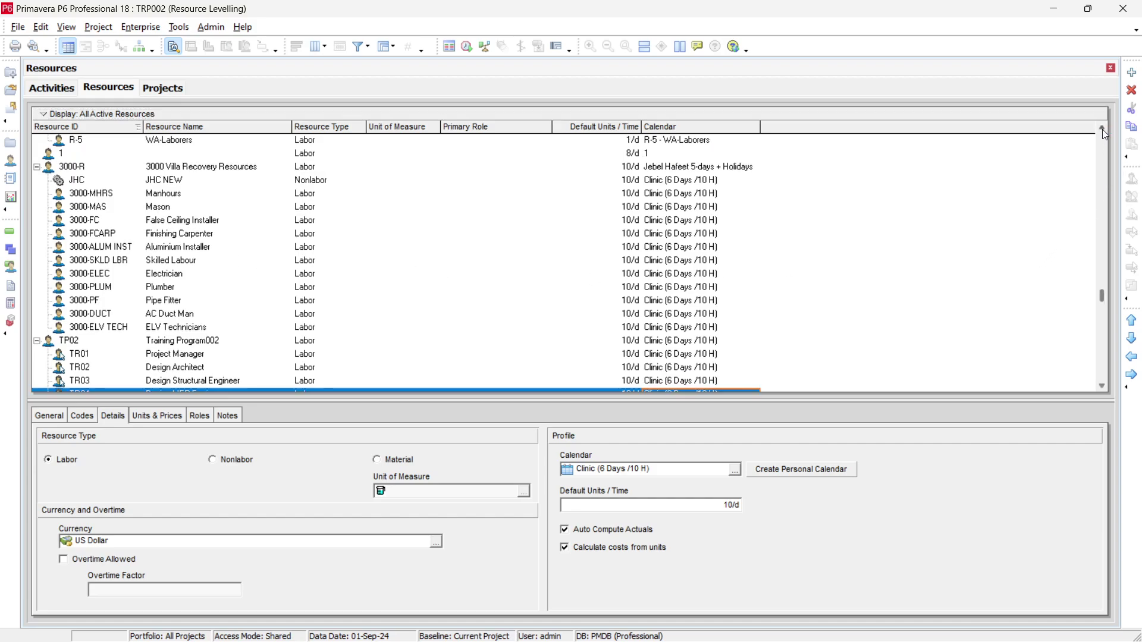
pyautogui.scroll(15, 400, 295)
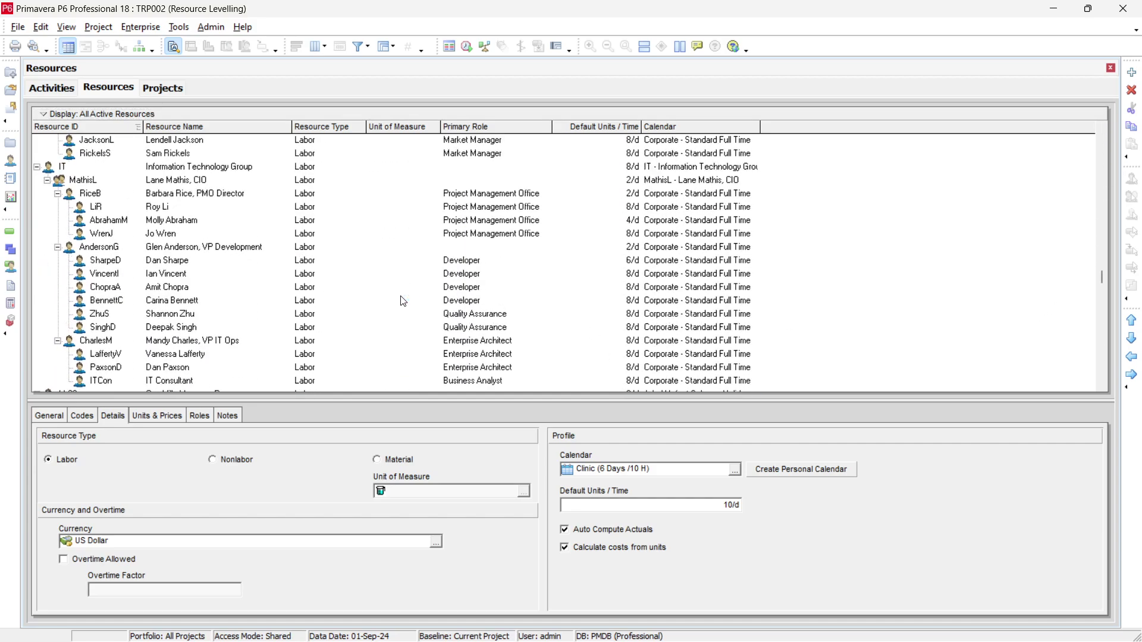
pyautogui.click(47, 114)
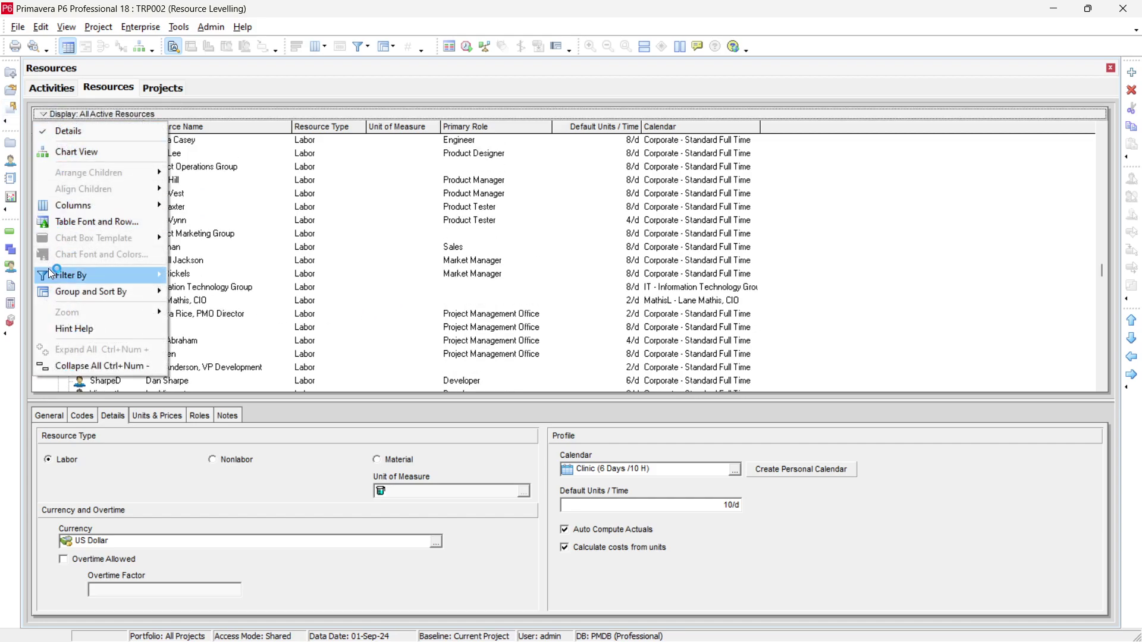
pyautogui.moveTo(65, 276)
pyautogui.click(242, 313)
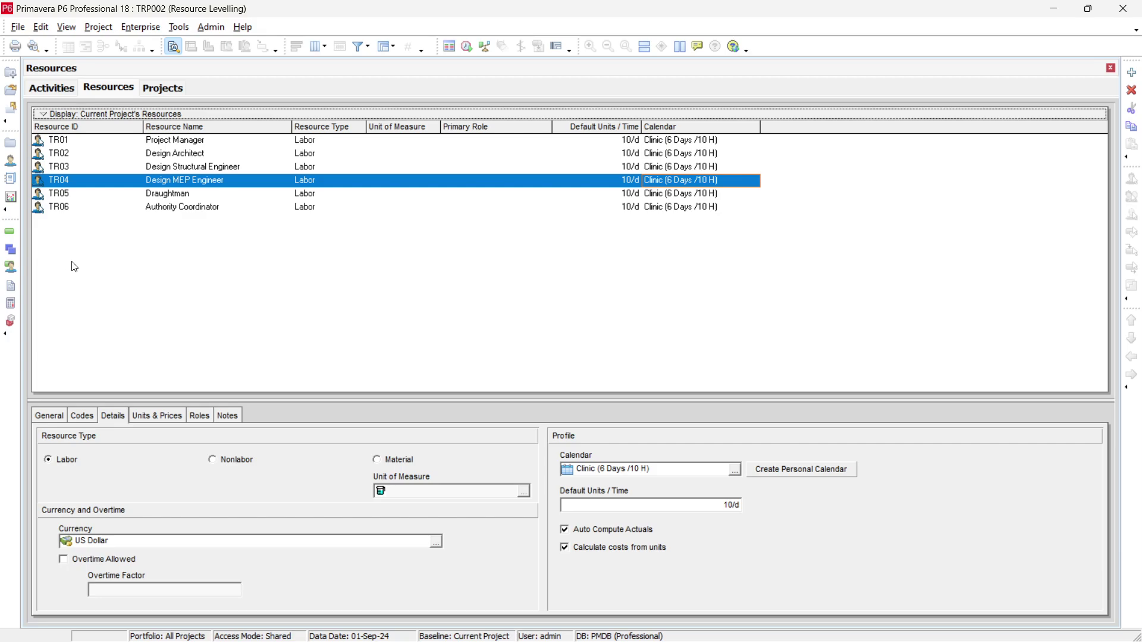
pyautogui.click(16, 235)
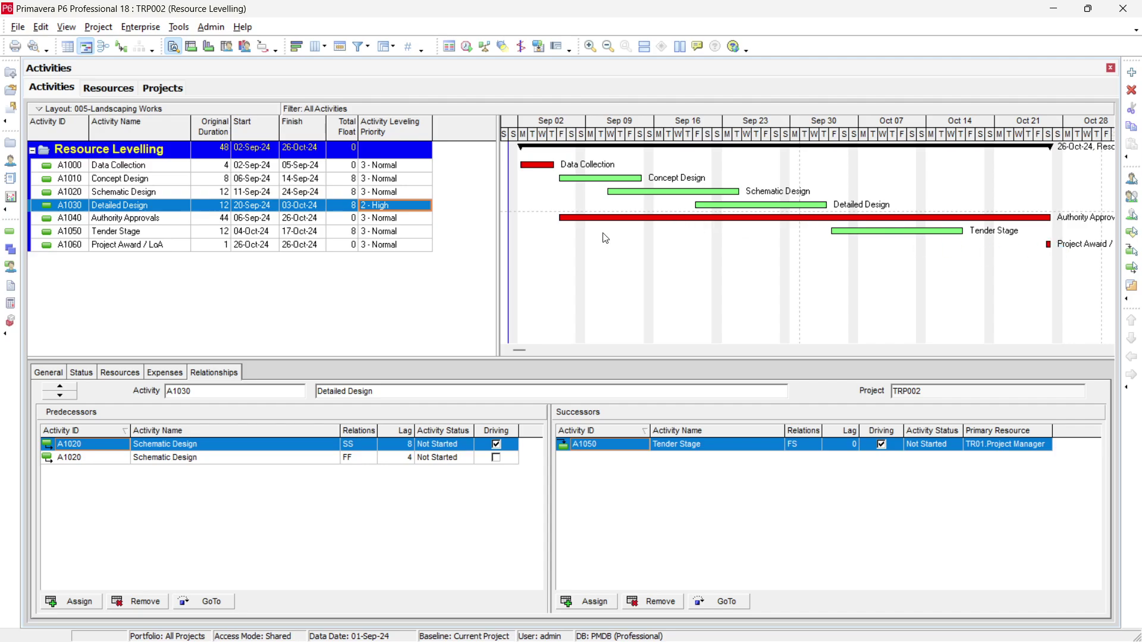
# - Check each activity's resource assignments from A1000 to A1060, ending at TR01 Project Manager, 8 units
pyautogui.click(128, 168)
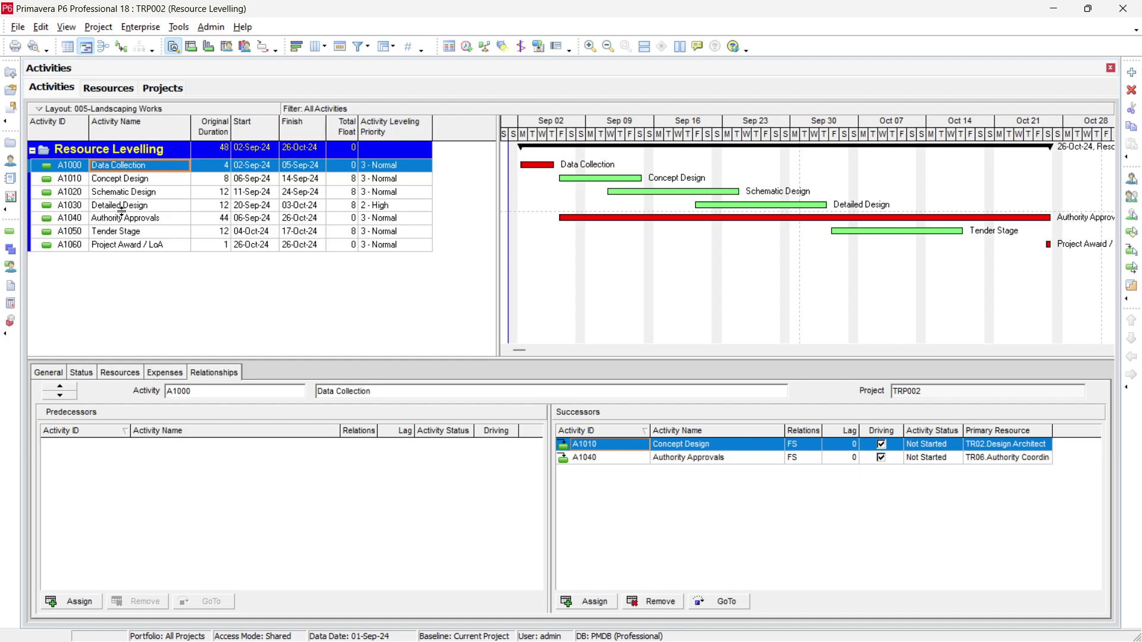
pyautogui.click(60, 397)
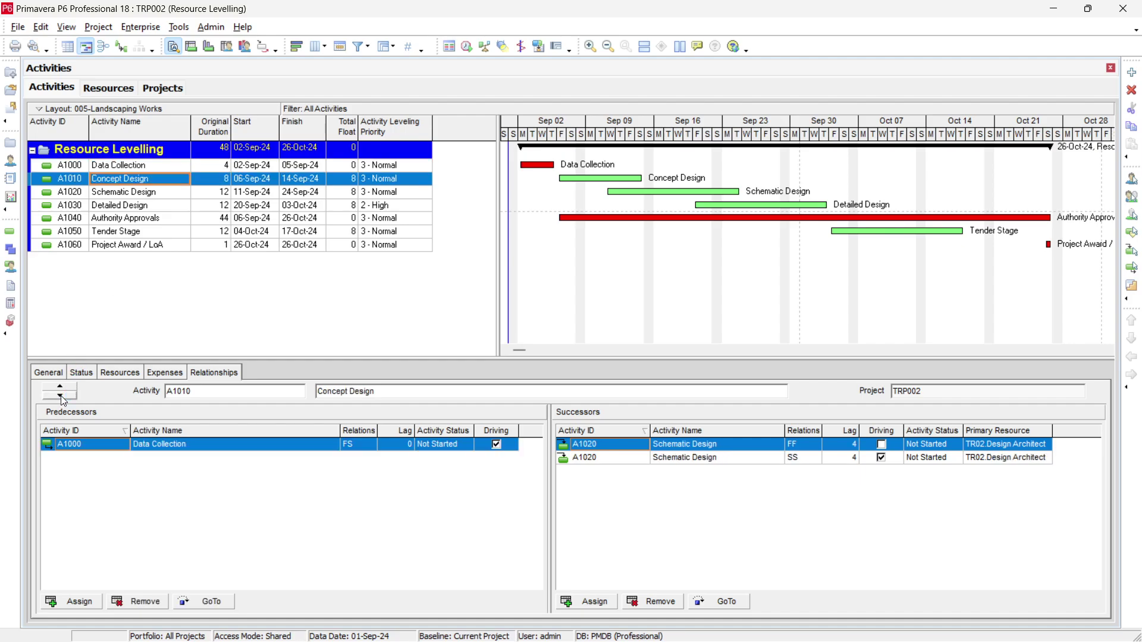
pyautogui.click(122, 373)
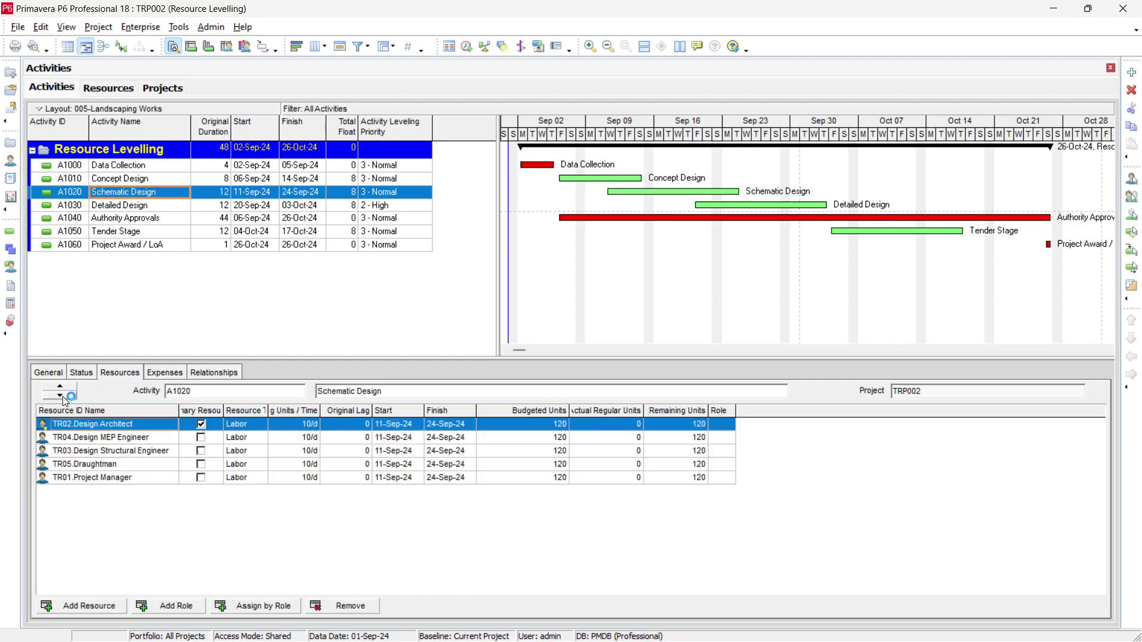
pyautogui.click(168, 179)
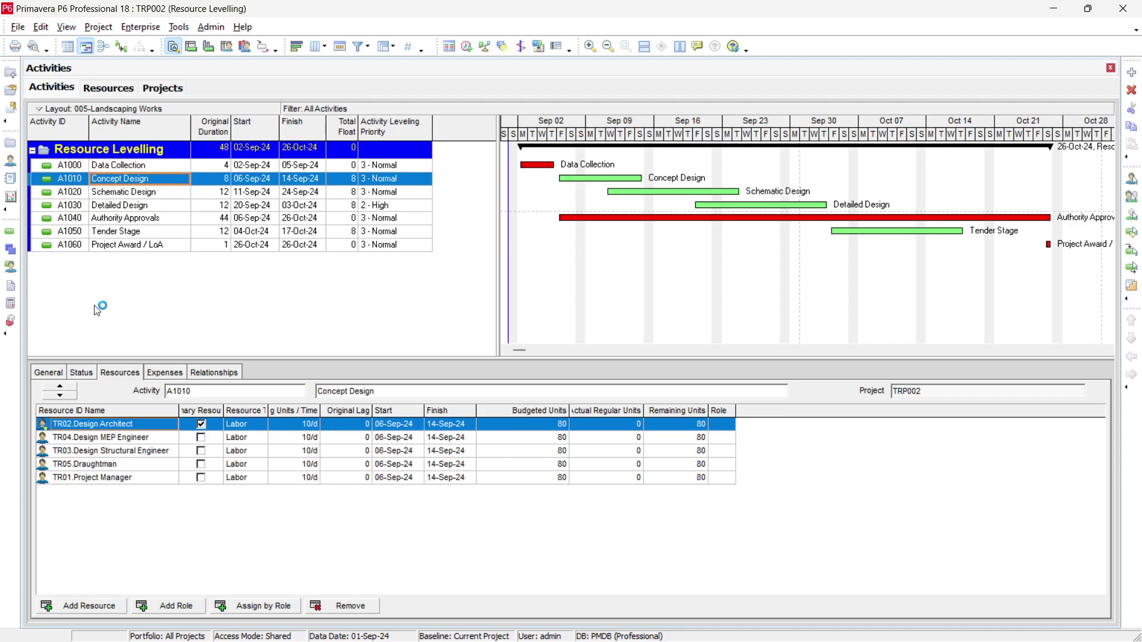
pyautogui.click(60, 395)
pyautogui.click(60, 395)
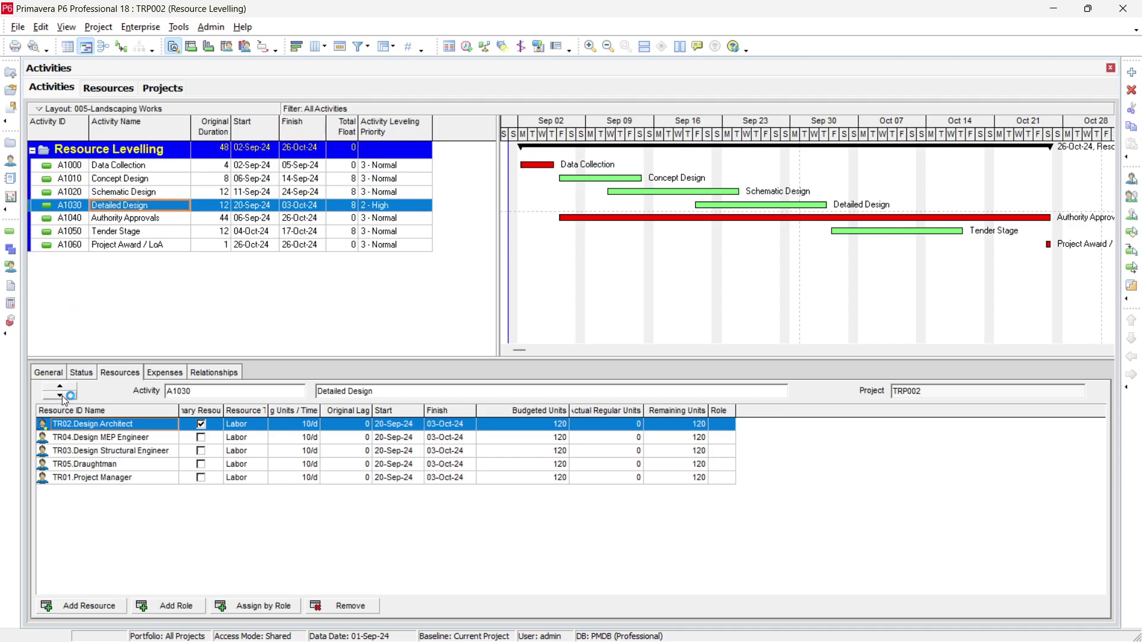
pyautogui.click(60, 395)
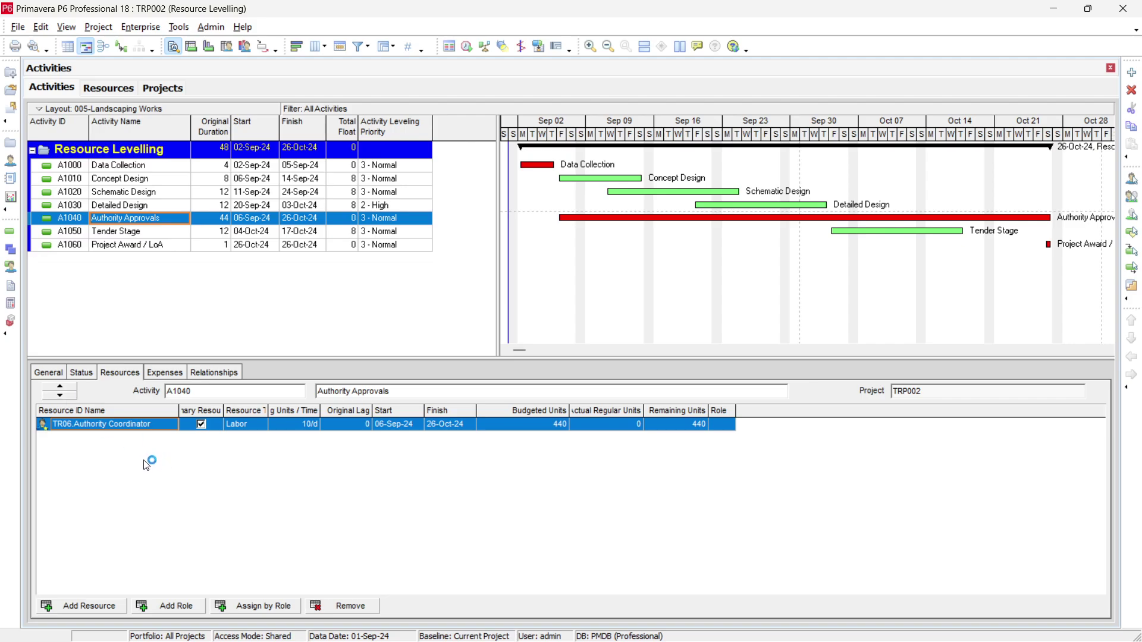
pyautogui.click(65, 397)
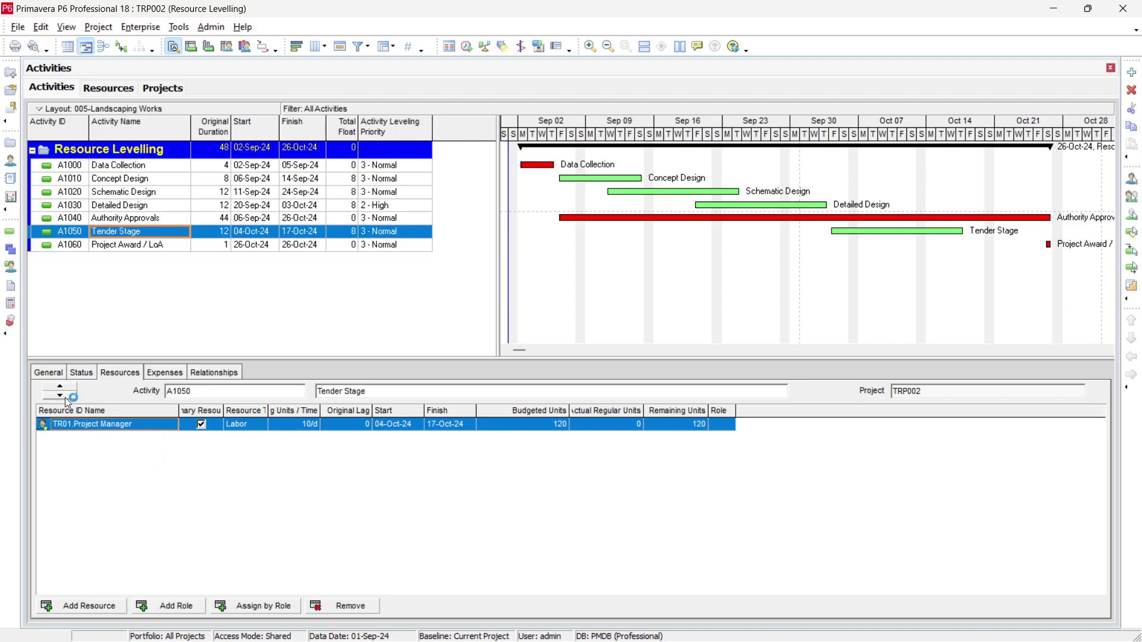
pyautogui.click(65, 397)
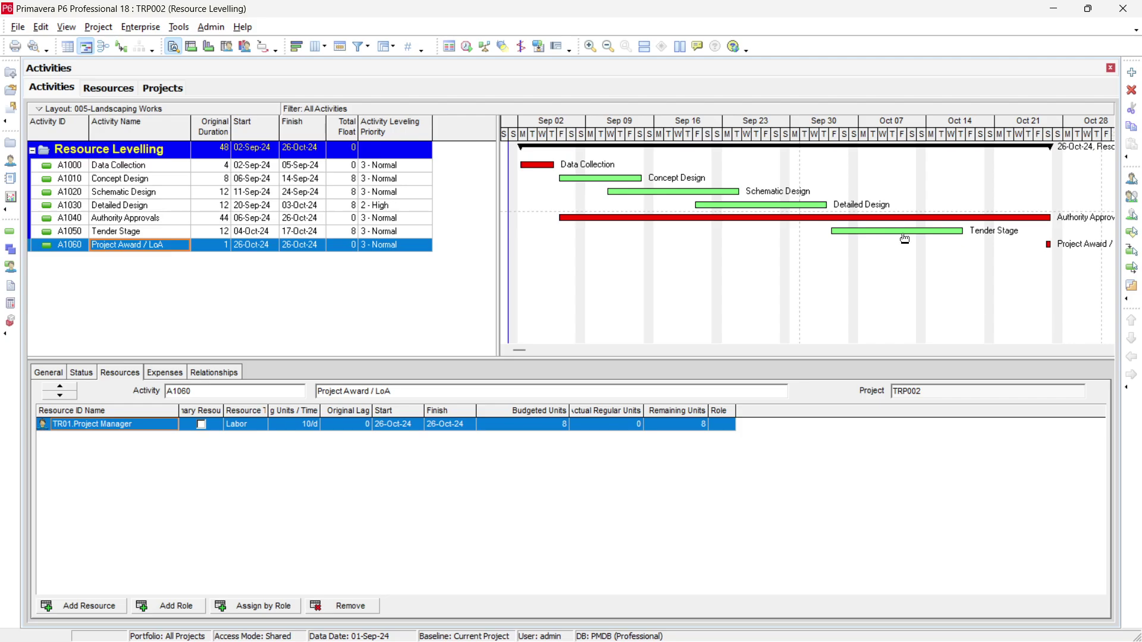
# - Display TR01 Project Manager's Resource Usage Profile histogram and drag its legend to the top-right corner
pyautogui.click(245, 47)
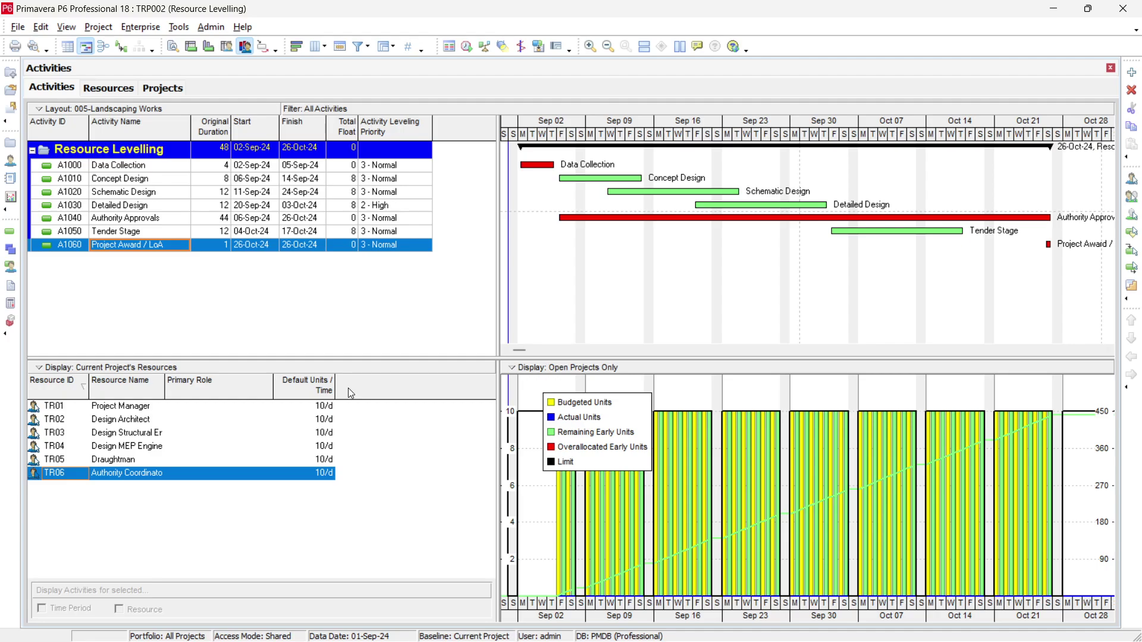
pyautogui.click(136, 406)
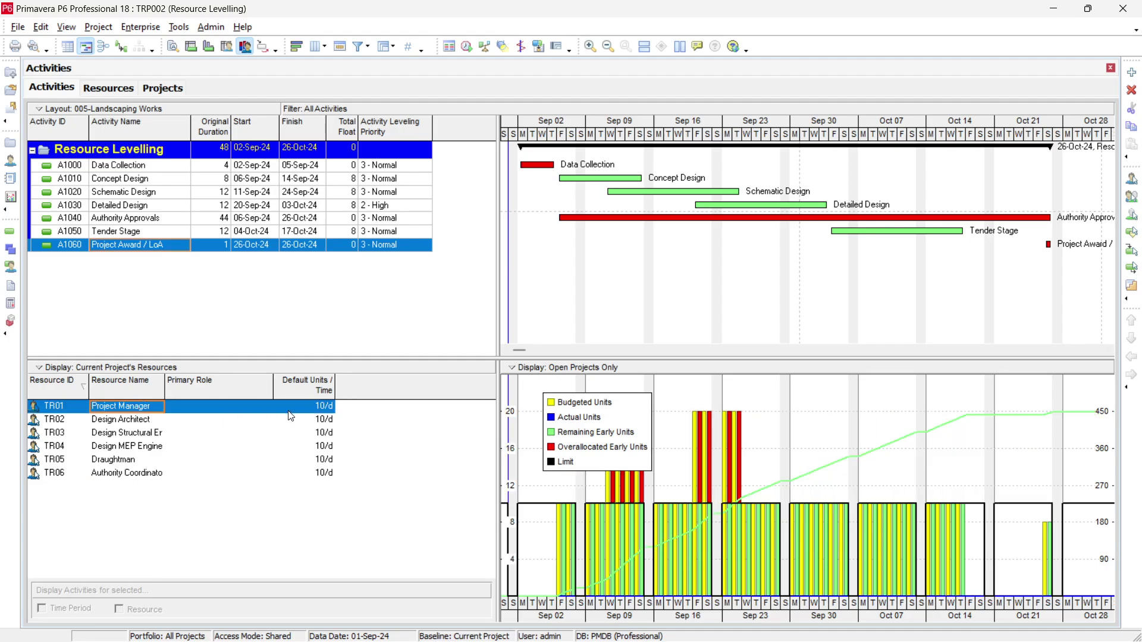
pyautogui.moveTo(631, 411); pyautogui.dragTo(1056, 443)
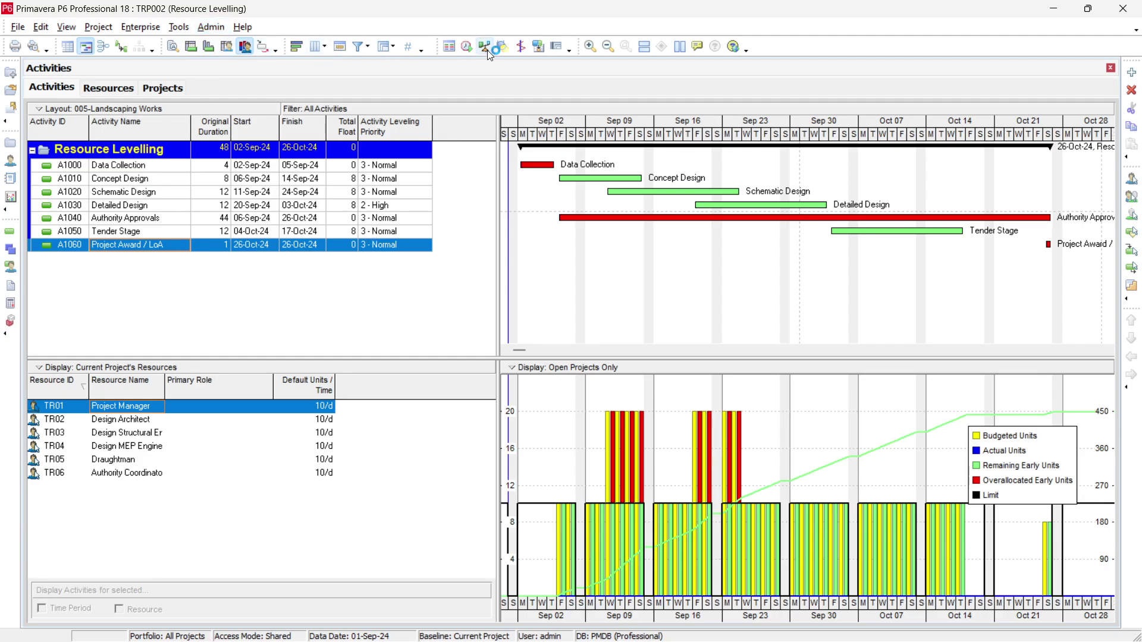
# - Open Tools > Level Resources, tick levelling beyond total float, then close the dialog without saving
pyautogui.click(180, 27)
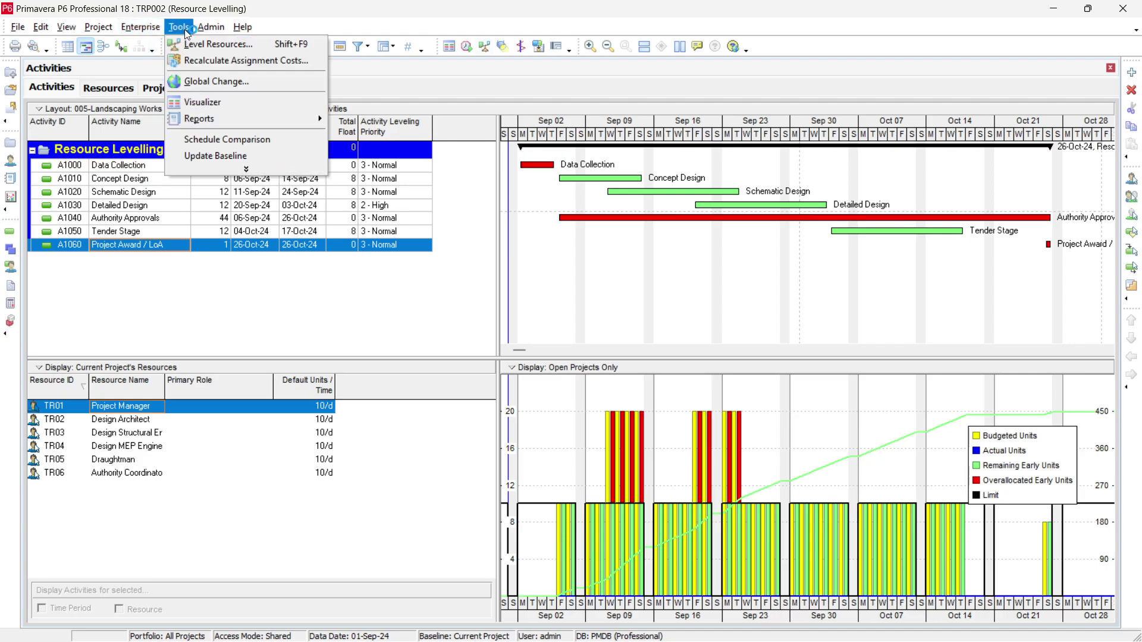
pyautogui.click(214, 170)
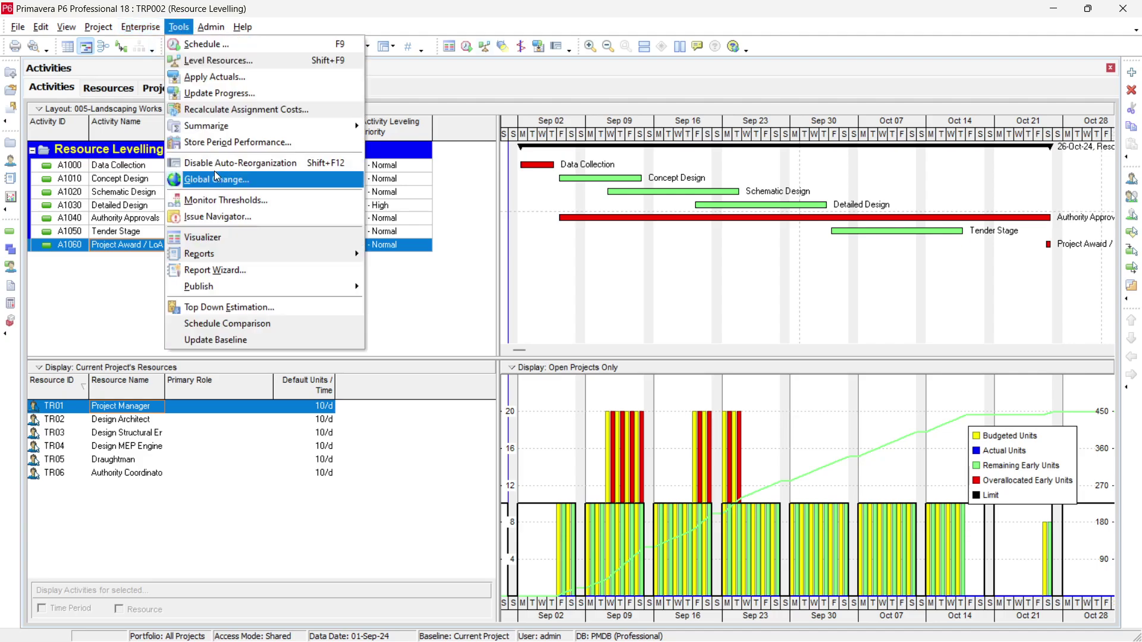
pyautogui.click(220, 62)
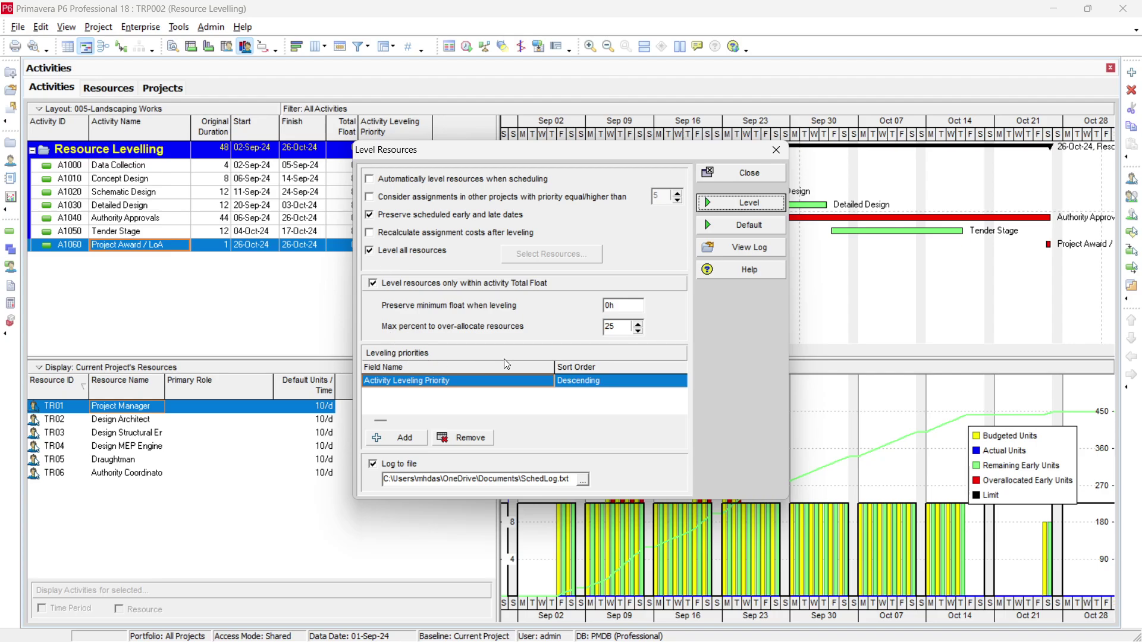
pyautogui.click(381, 283)
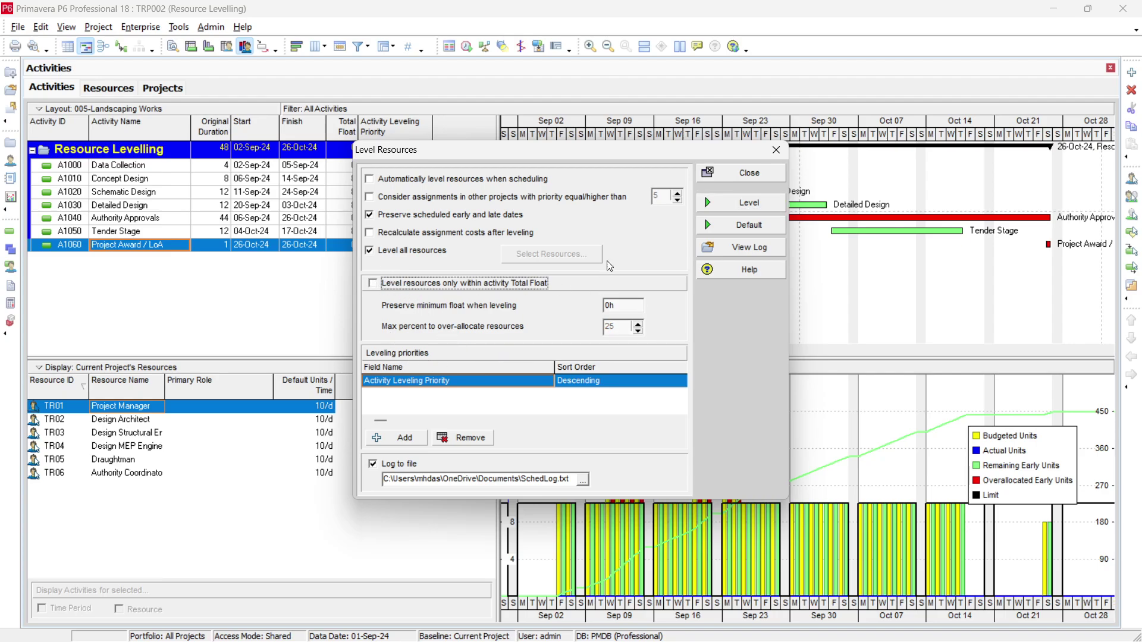
pyautogui.moveTo(583, 152); pyautogui.dragTo(579, 287)
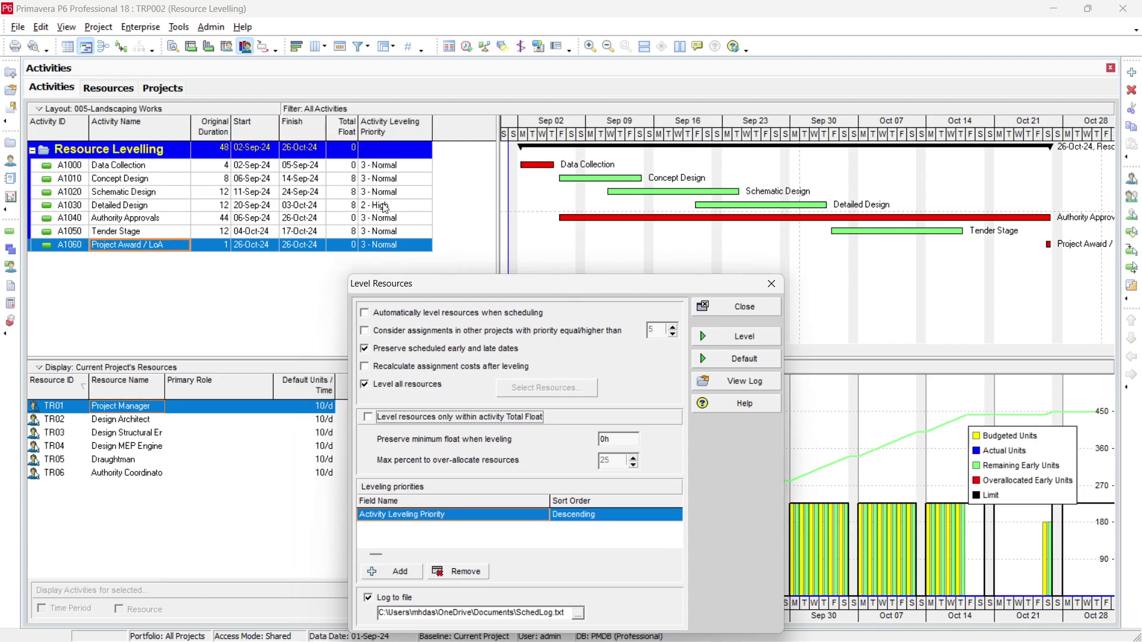
pyautogui.click(747, 309)
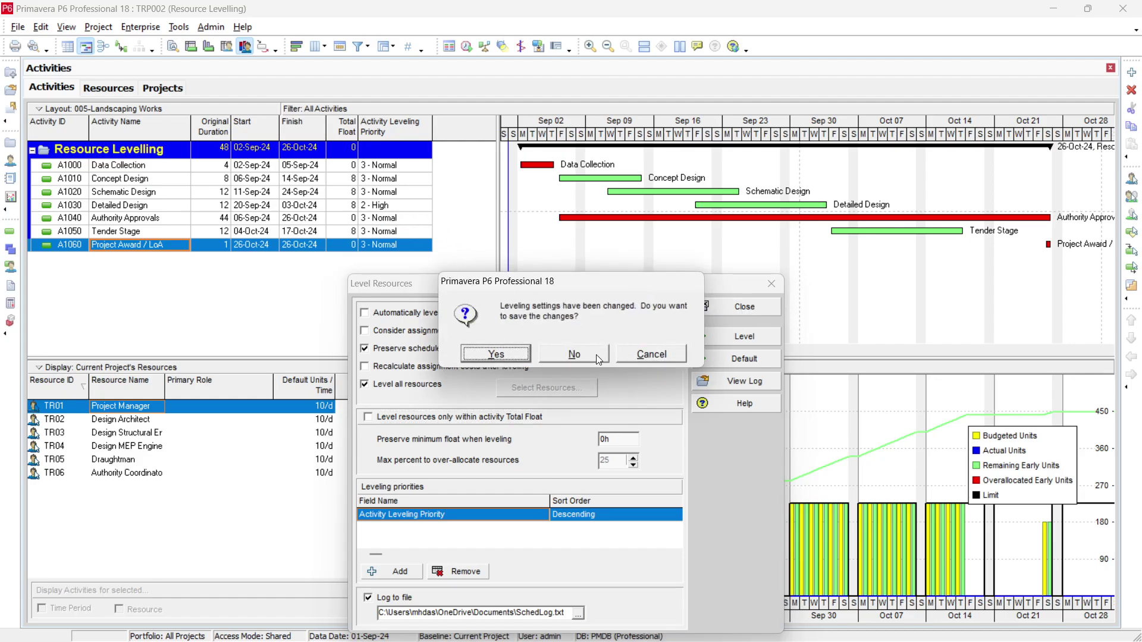
pyautogui.click(516, 354)
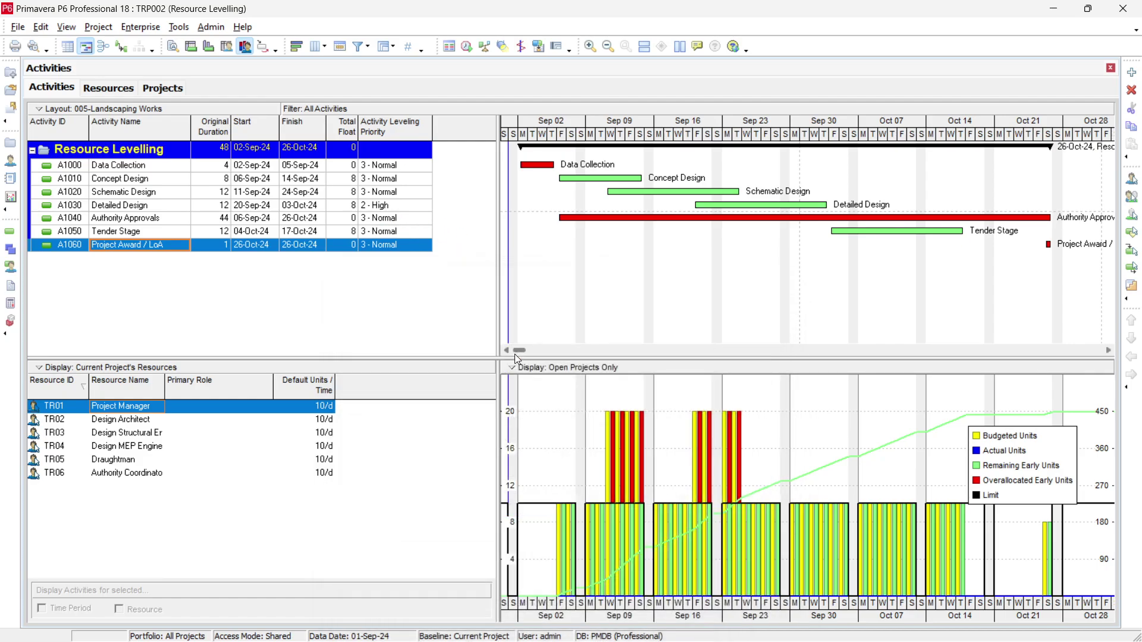
# - Reschedule the TRP002 project with F9 and check Project Award / LoA's finish date
pyautogui.click(216, 205)
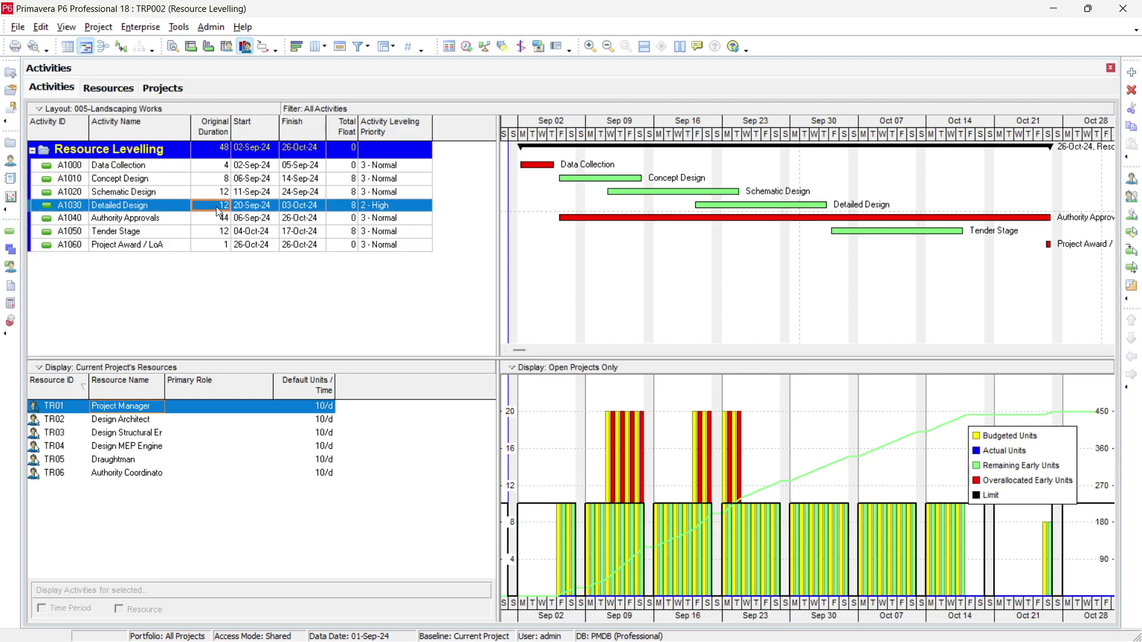
pyautogui.press('F9')
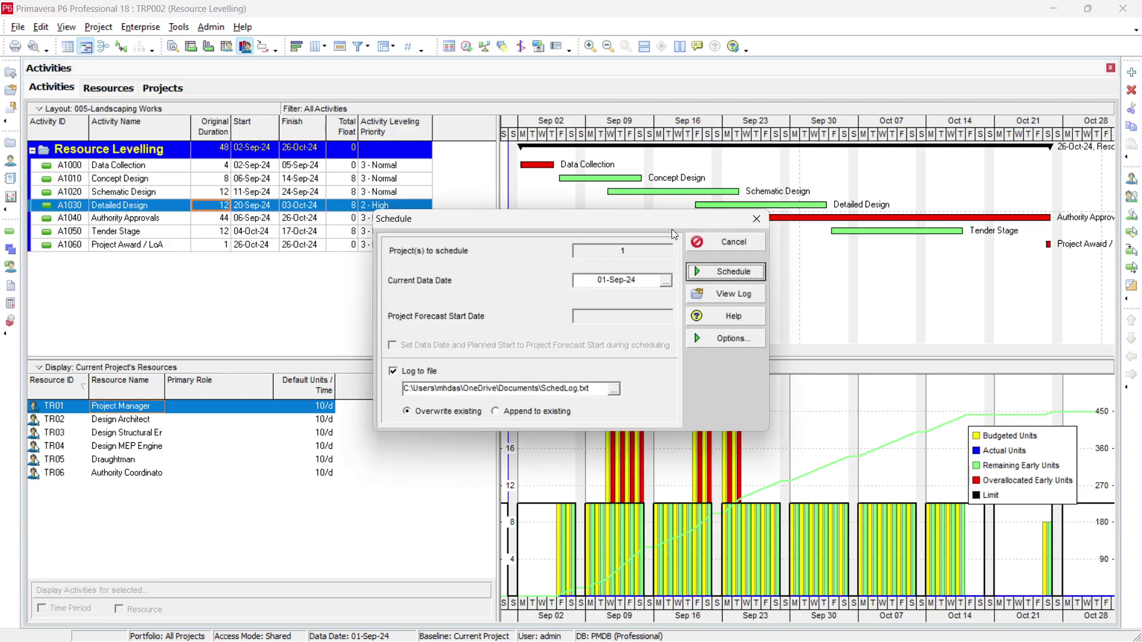
pyautogui.click(714, 278)
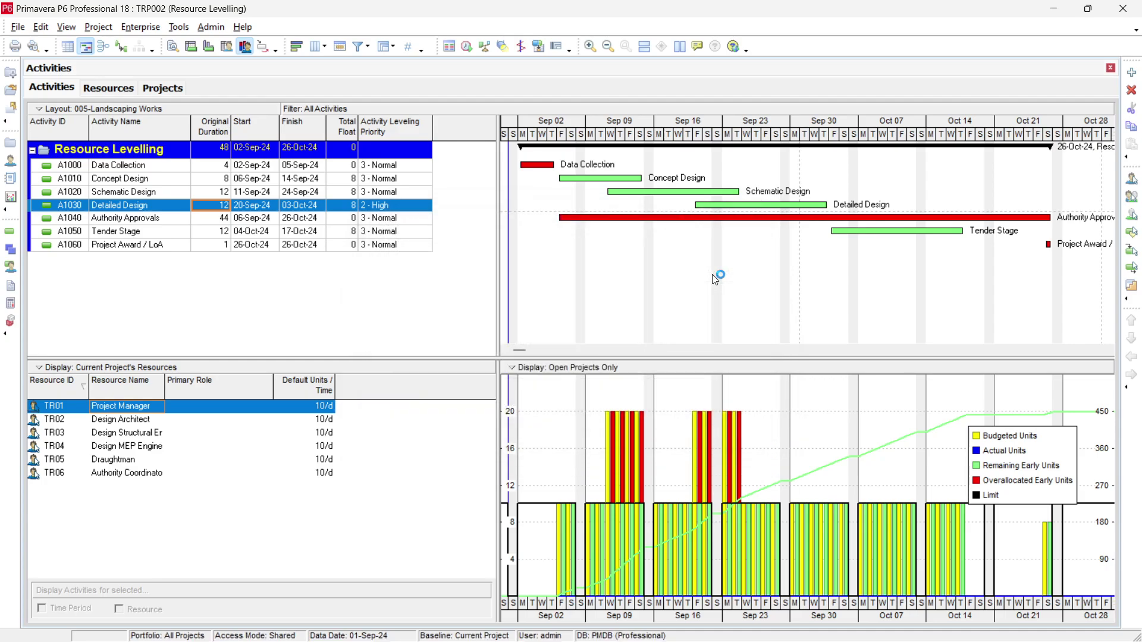
pyautogui.click(307, 247)
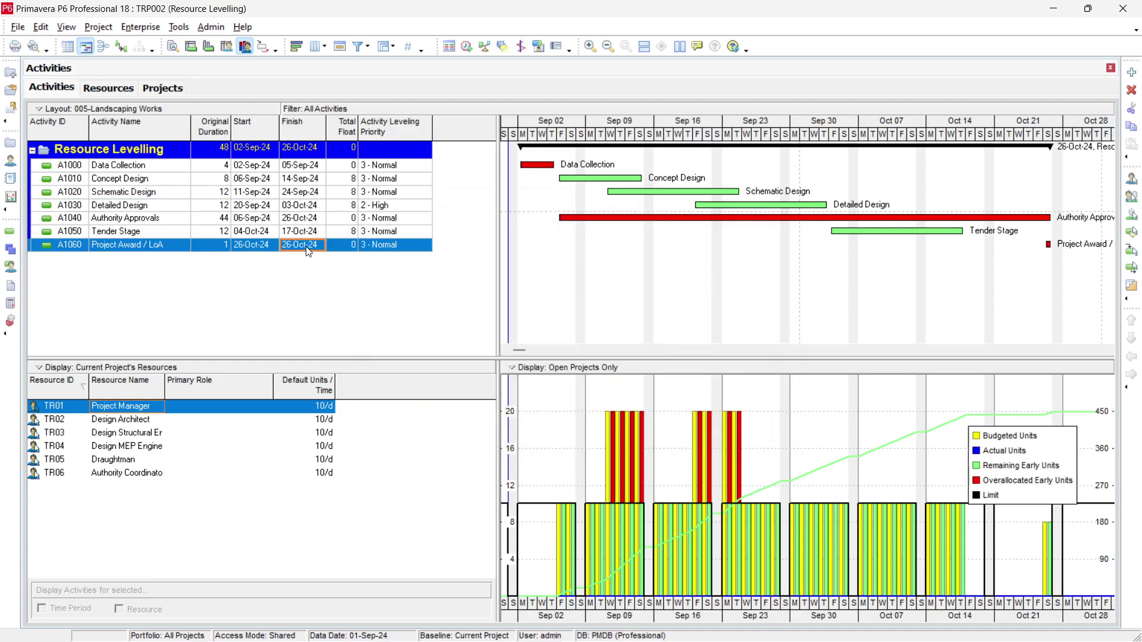
# - Level resources via Tools > Level Resources, moving Detailed Design later and the finish to 28-Oct-24
pyautogui.click(181, 30)
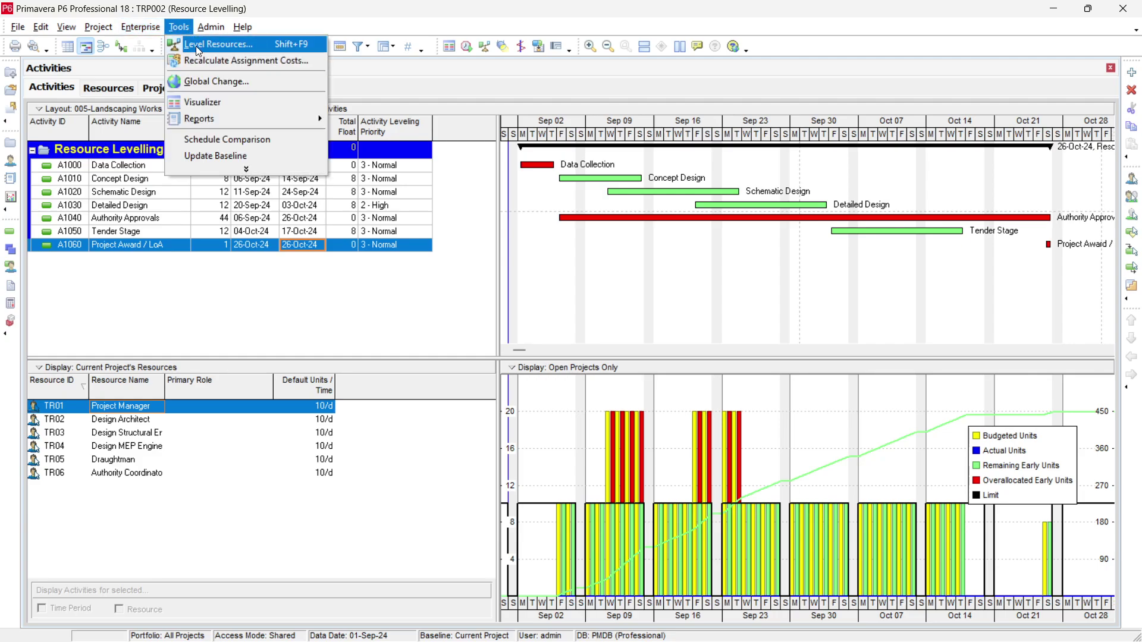
pyautogui.click(195, 44)
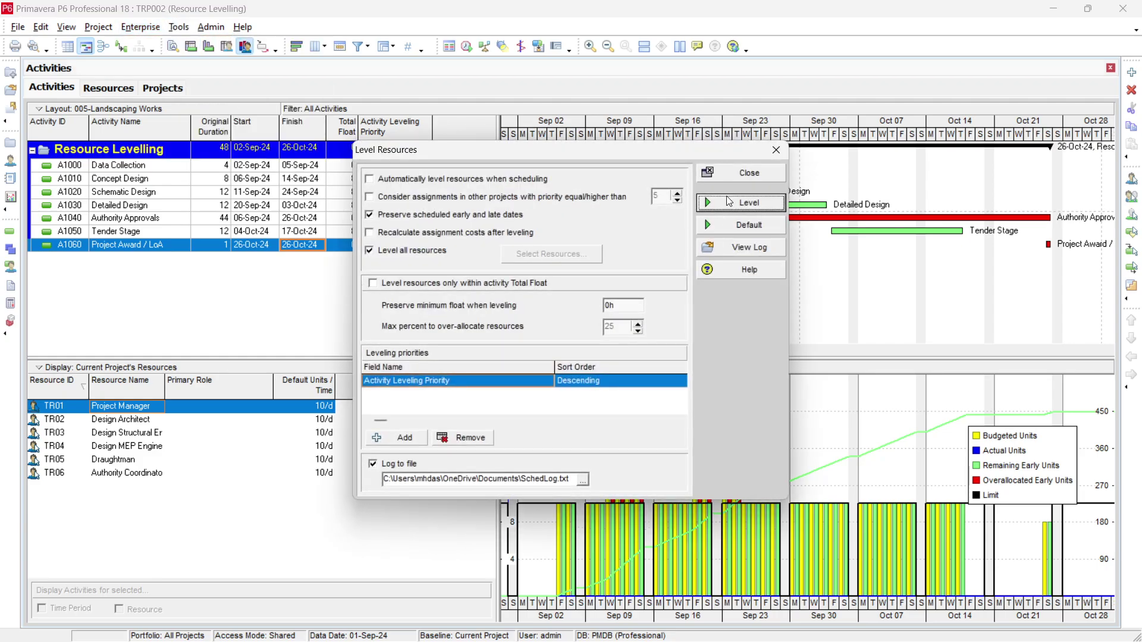
pyautogui.moveTo(655, 155); pyautogui.dragTo(324, 277)
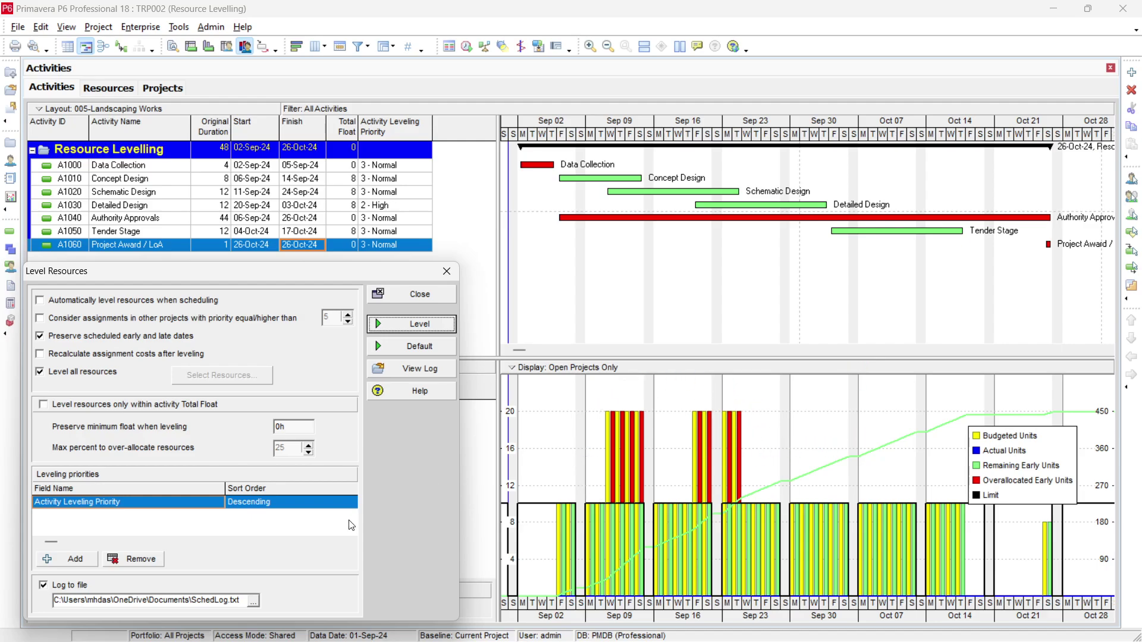
pyautogui.click(417, 326)
pyautogui.click(415, 326)
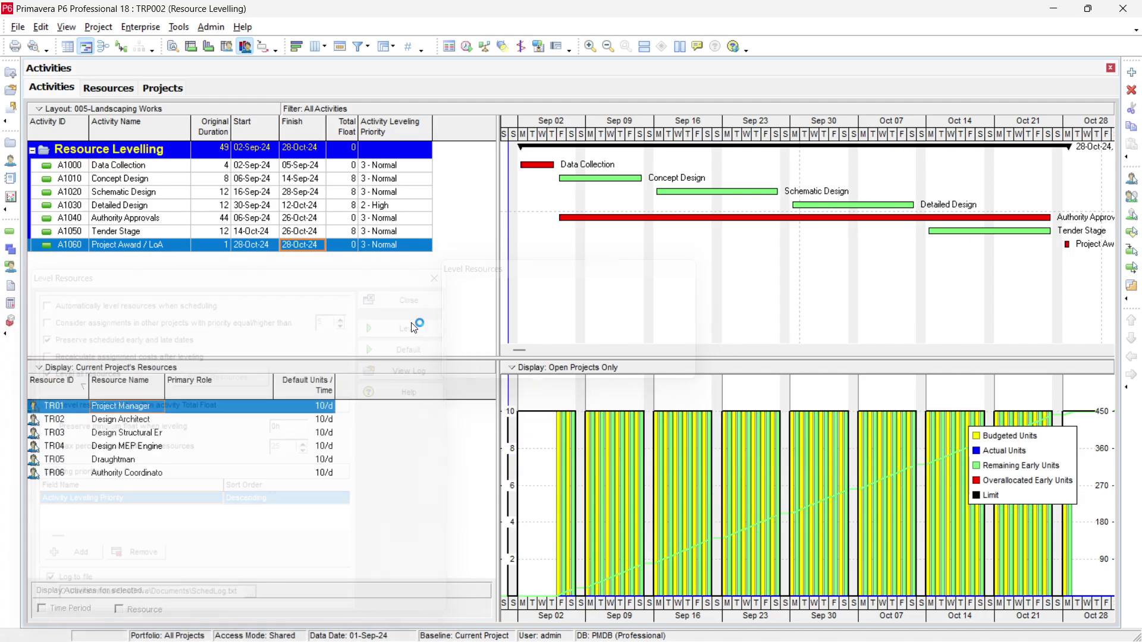
# - Check Schematic Design's dates and the Design Architect, TR03, TR04 and Draughtman histograms, then select Project Award / LoA
pyautogui.click(257, 199)
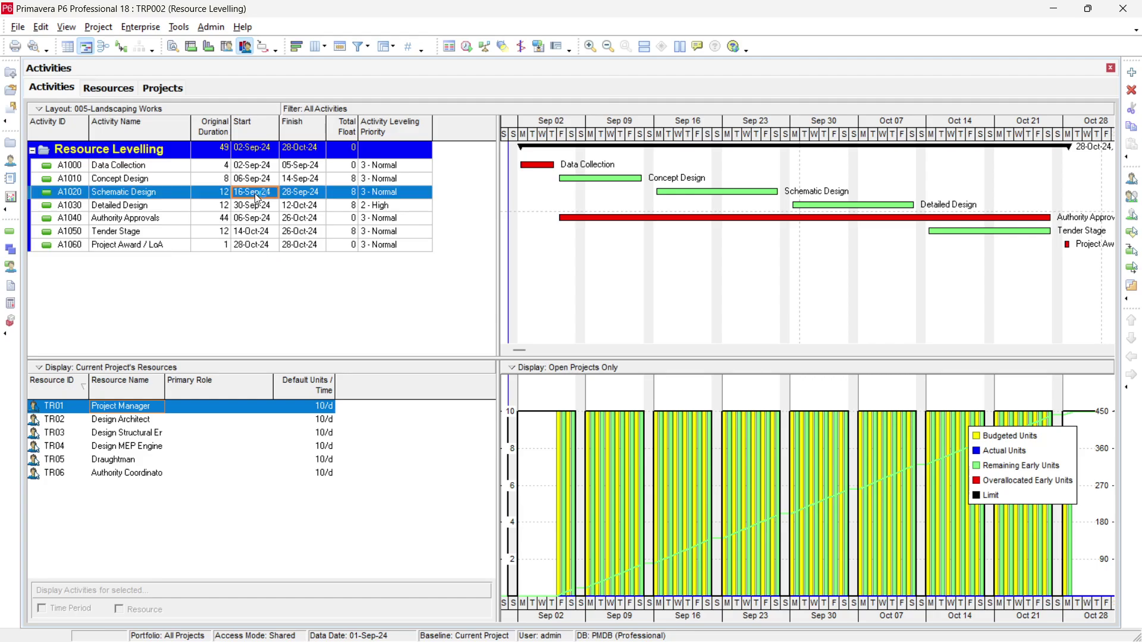
pyautogui.click(151, 420)
pyautogui.click(144, 433)
pyautogui.click(142, 447)
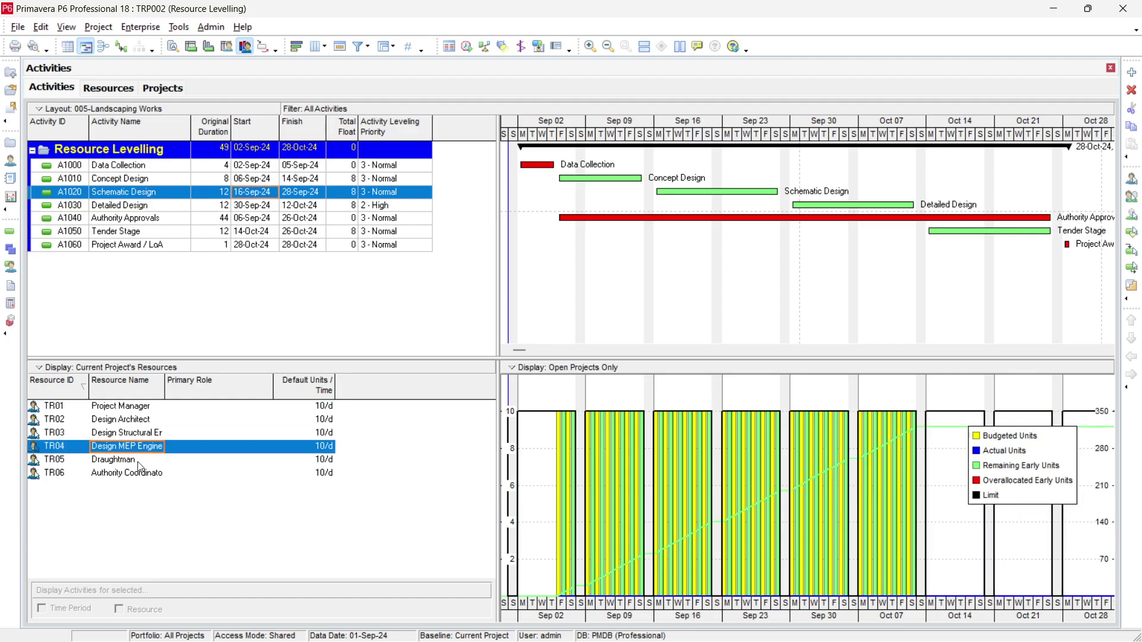
pyautogui.click(140, 462)
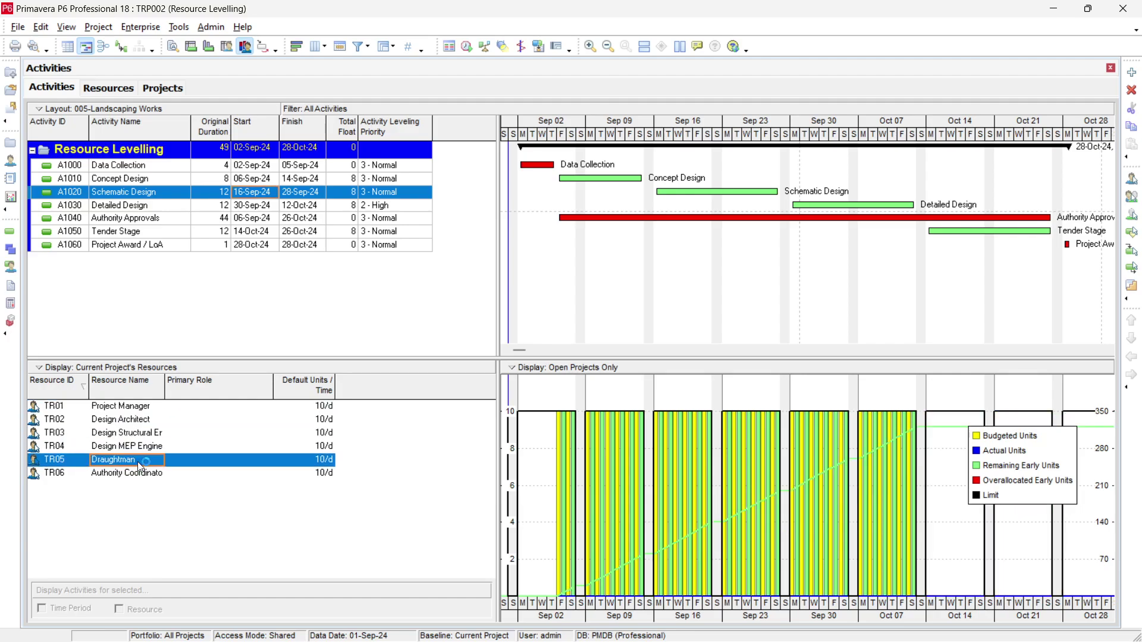
pyautogui.click(319, 247)
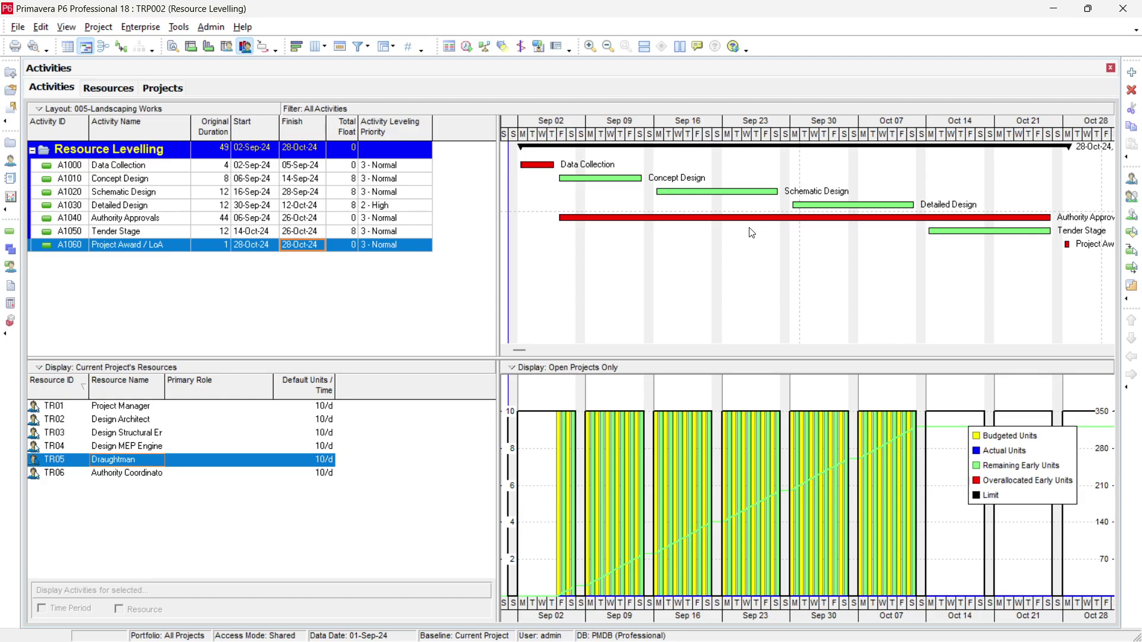
# - Reschedule, re-level resources only within activity total float, then reschedule again to compare results
pyautogui.press('F9')
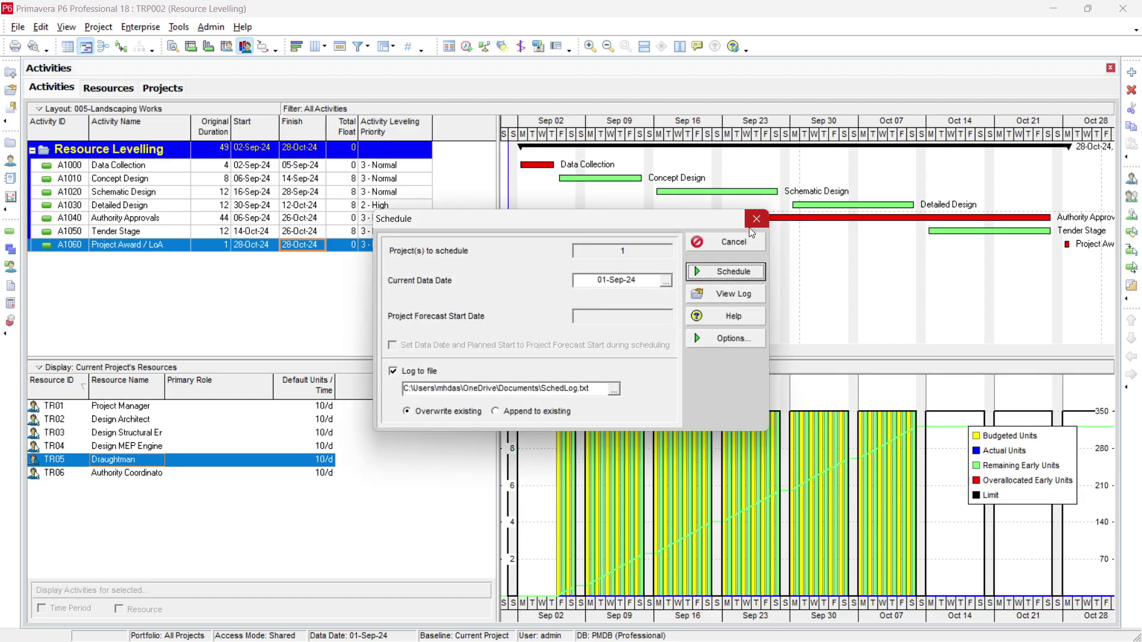
pyautogui.click(741, 272)
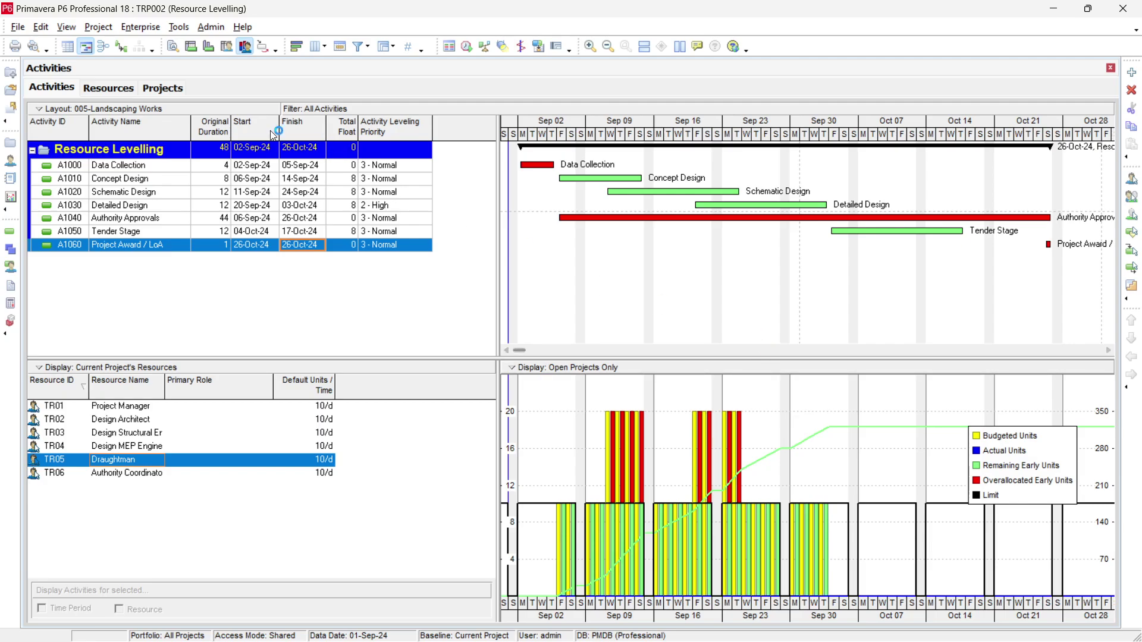
pyautogui.click(179, 28)
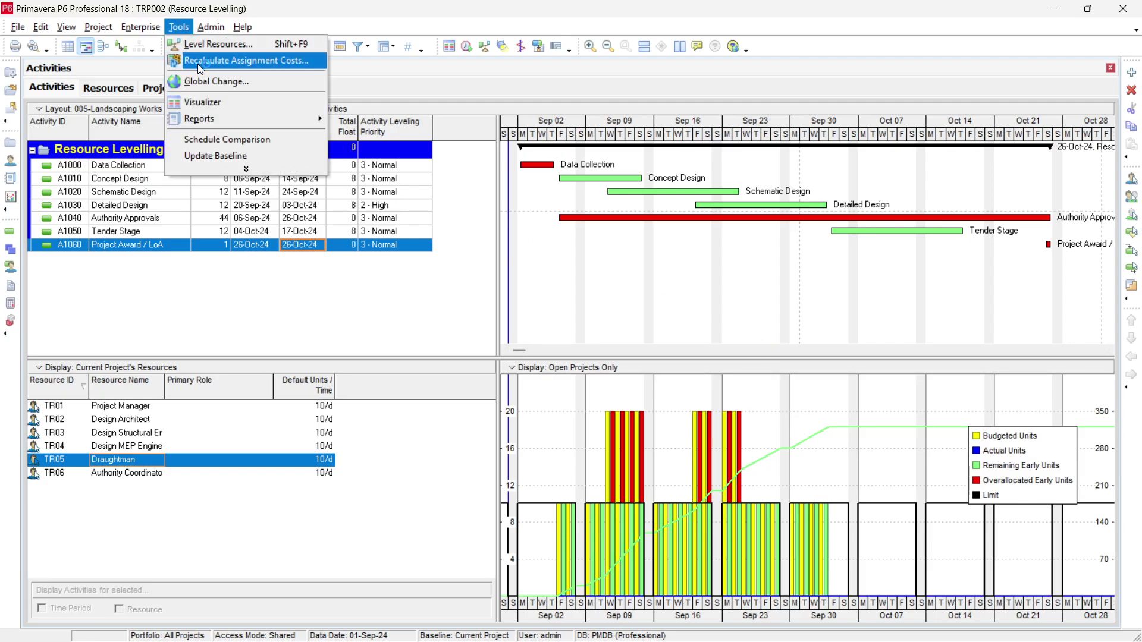
pyautogui.click(197, 47)
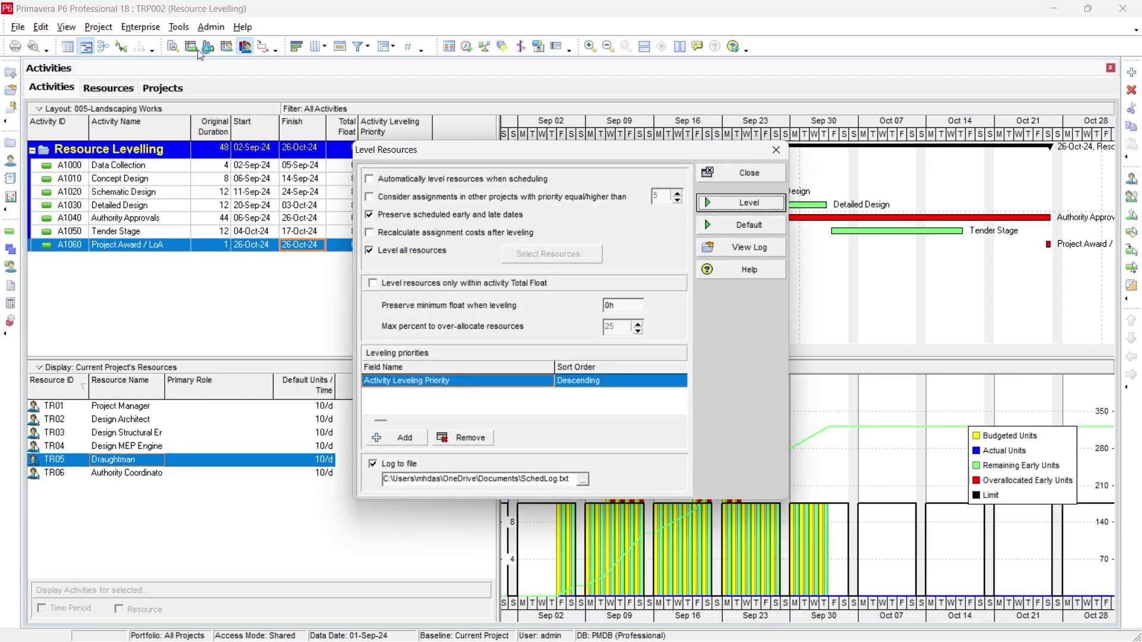
pyautogui.moveTo(411, 151); pyautogui.dragTo(89, 273)
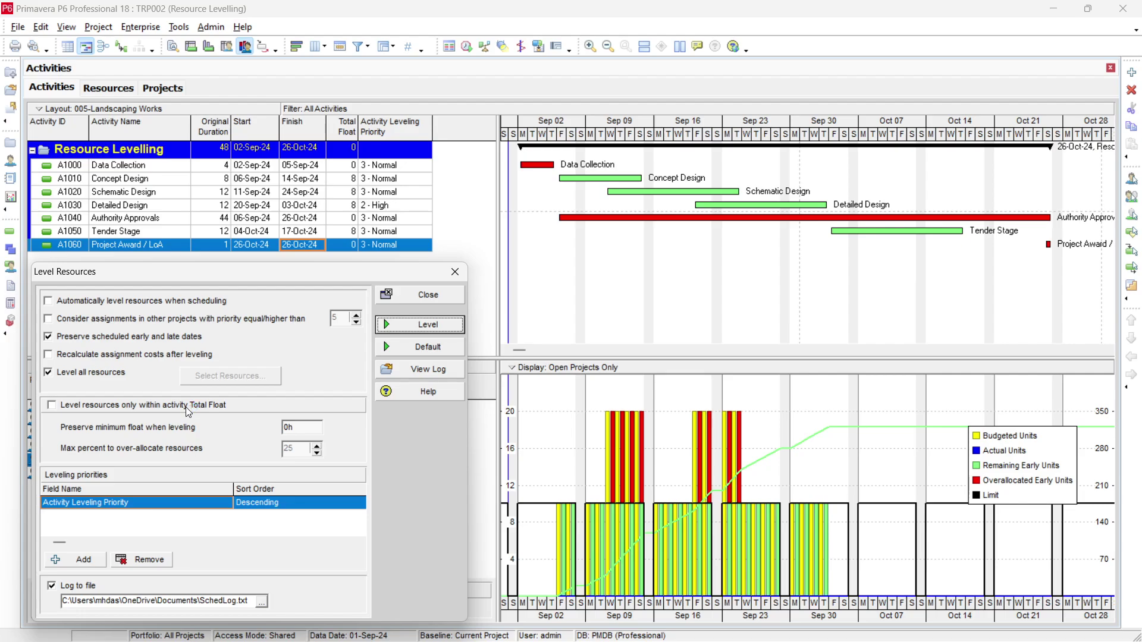
pyautogui.click(51, 406)
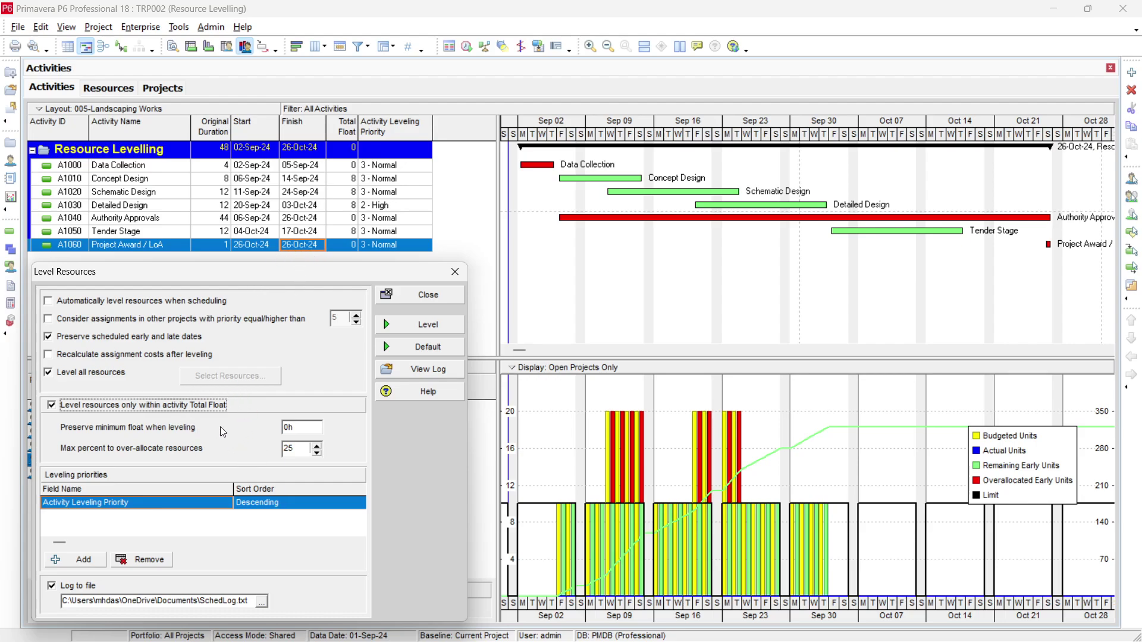
pyautogui.click(415, 324)
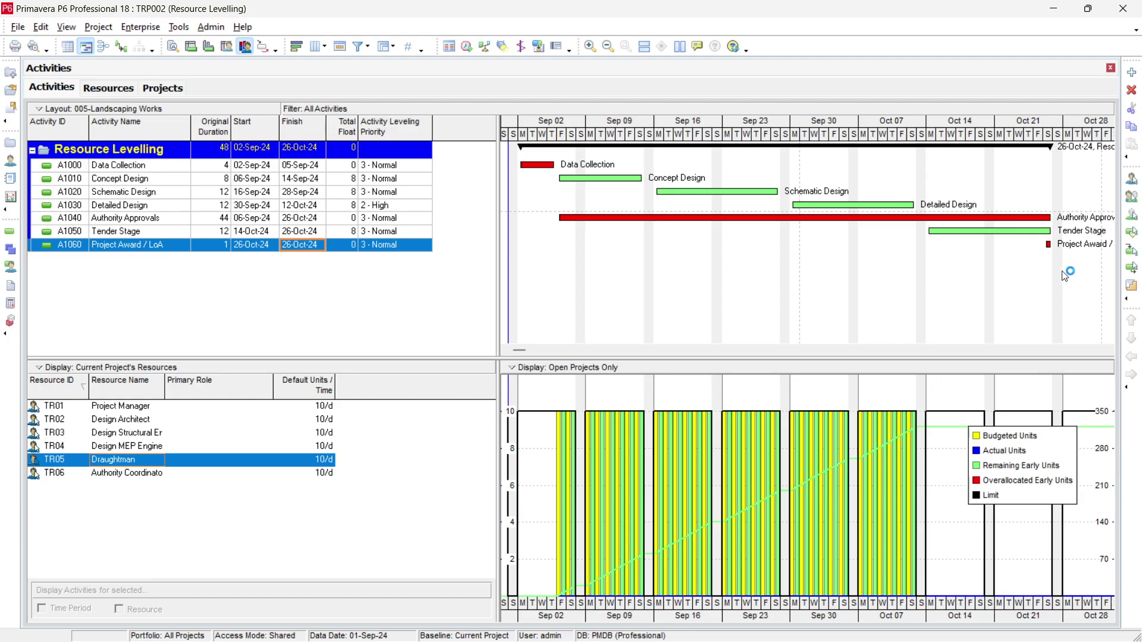
pyautogui.press('F9')
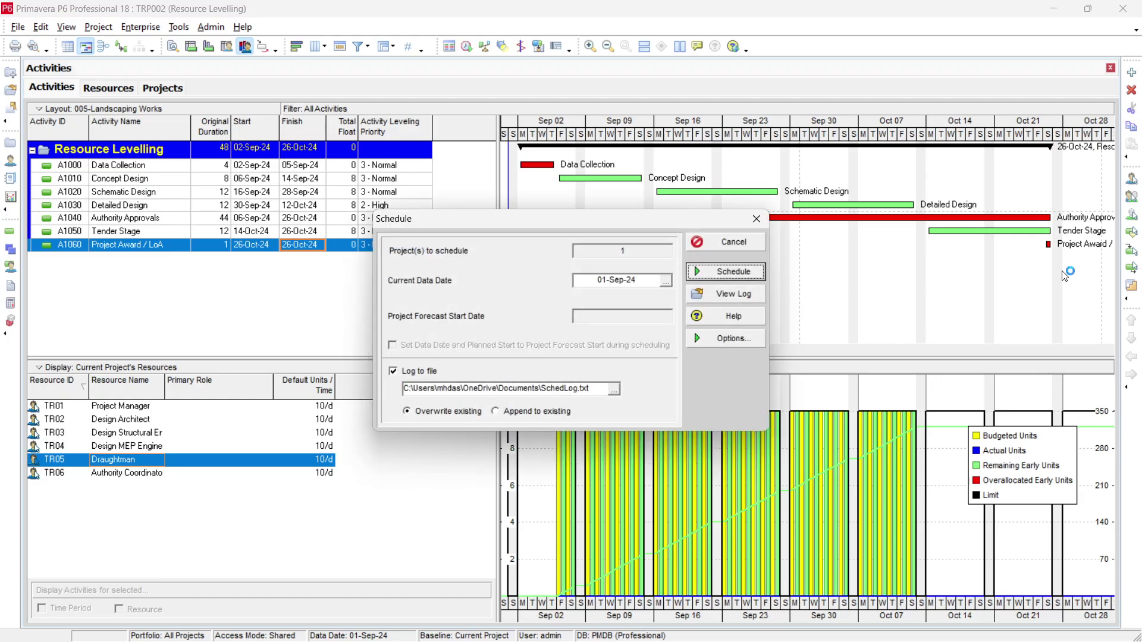
pyautogui.click(748, 273)
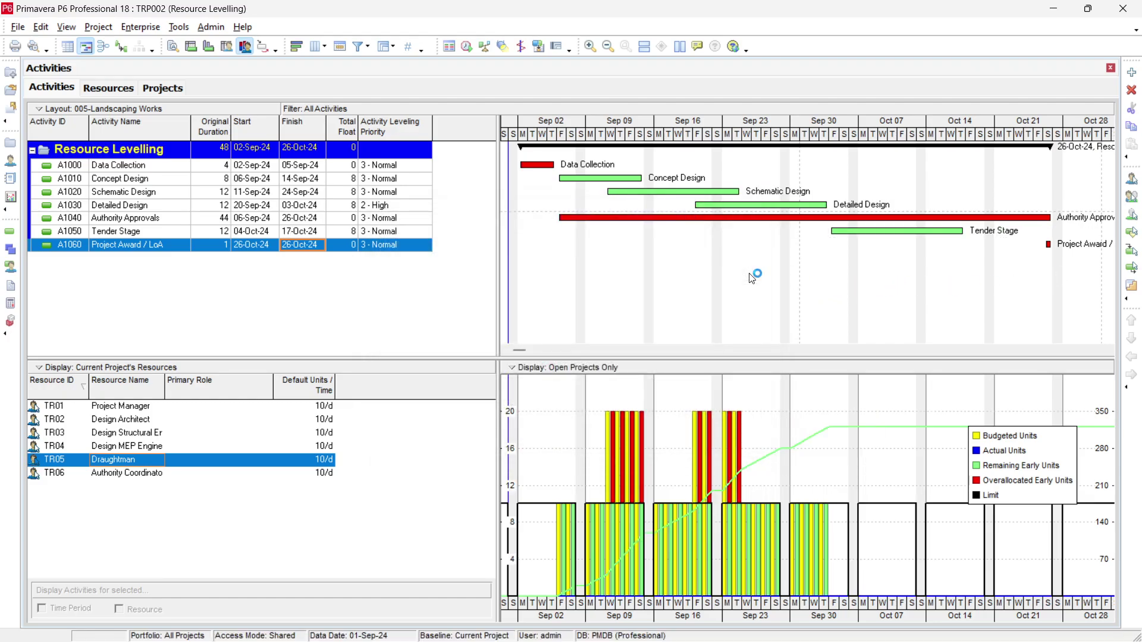